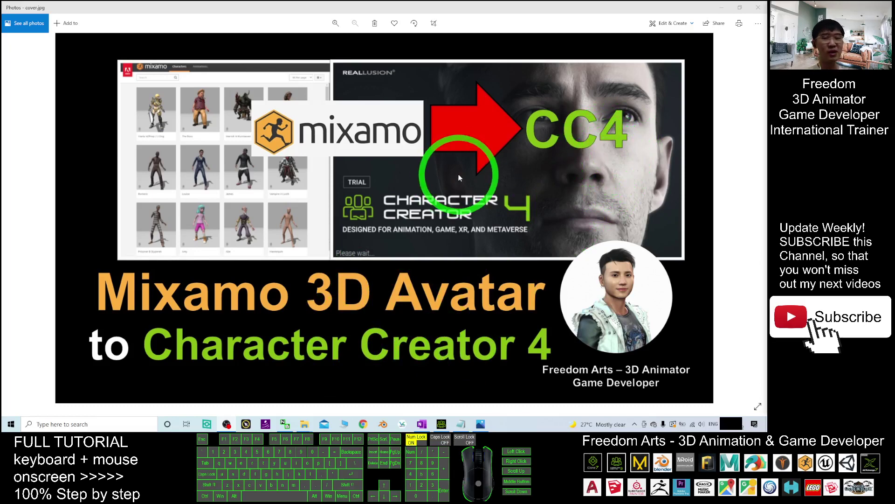
Copy the mixamo.com character-library URL from notes.txt, then minimize Notepad.
click(463, 425)
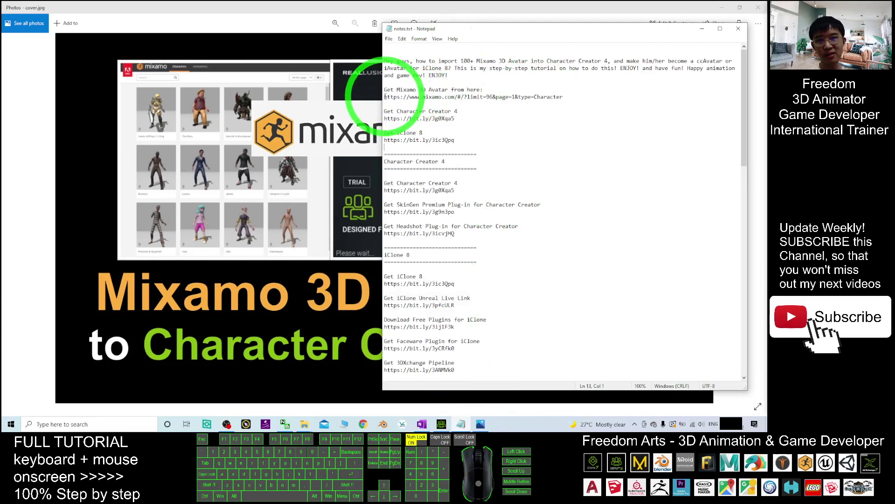
drag(384, 96, 570, 103)
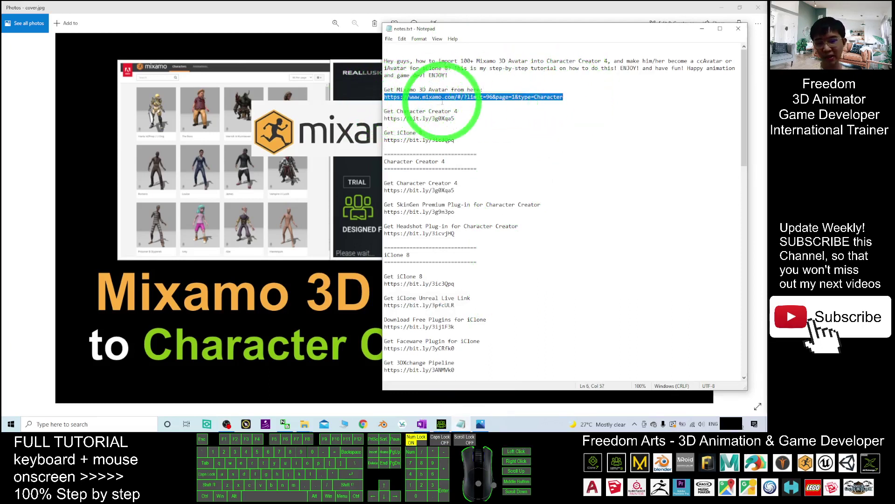
key(ctrl+c)
click(702, 28)
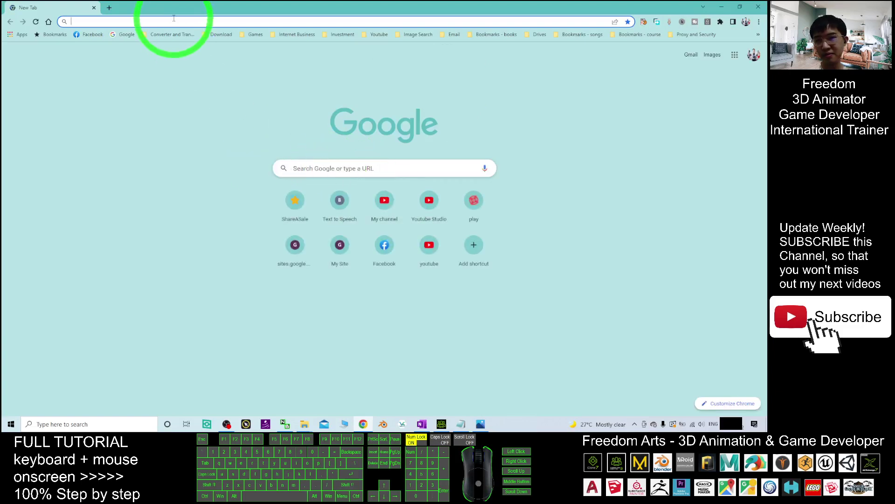
Paste the Mixamo link into Chrome to load the Characters library and scroll page 1.
key(ctrl+v)
key(Return)
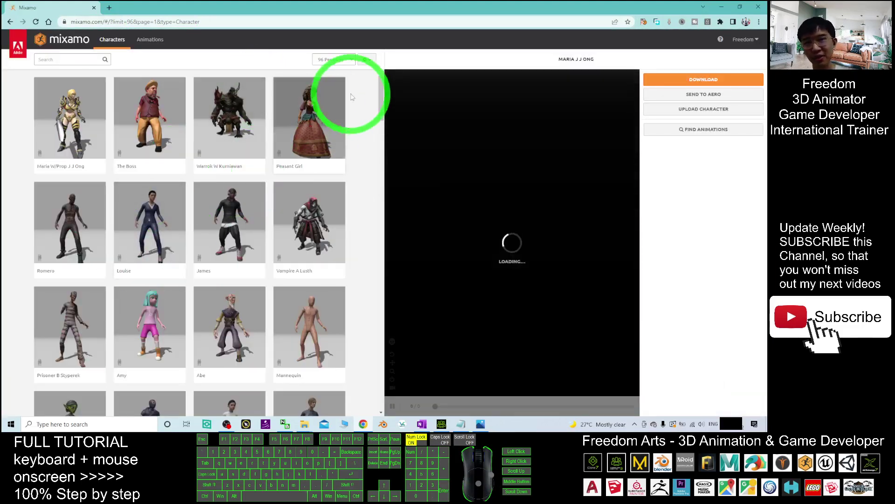
drag(377, 92, 359, 384)
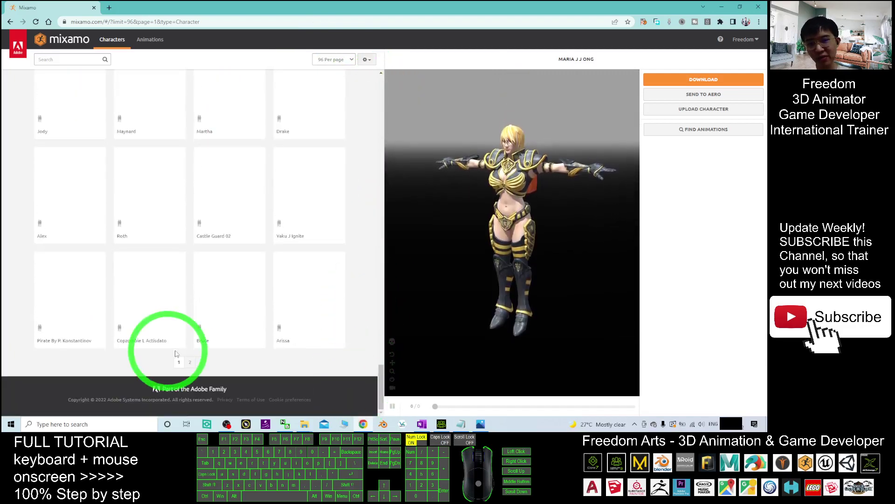
scroll(235, 275, up, 20)
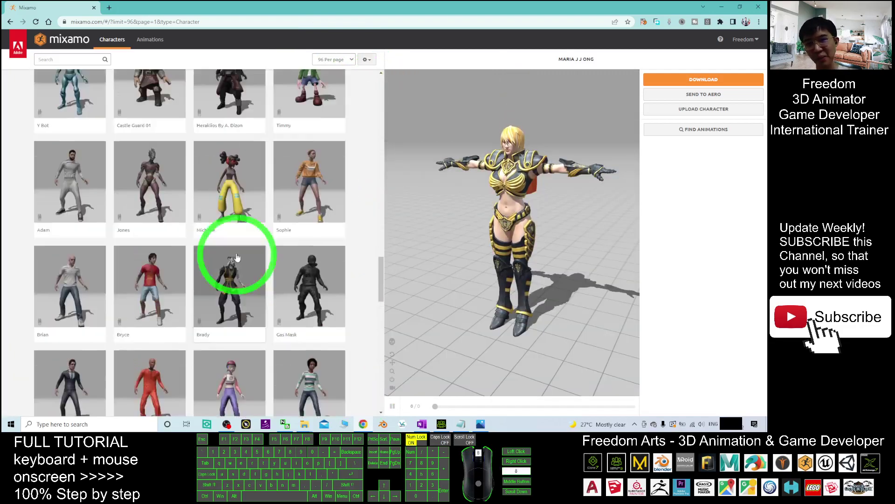
scroll(222, 182, down, 20)
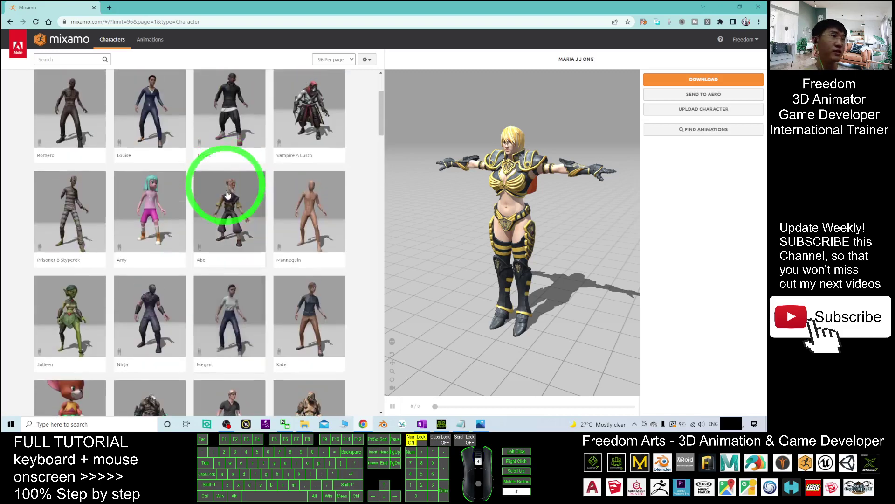
scroll(224, 212, down, 5)
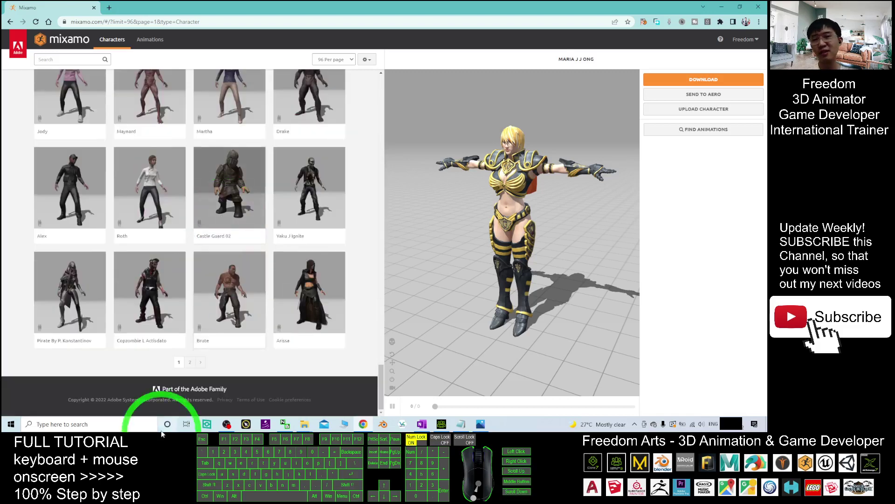
Browse page 2 of the character grid, then return to page 1.
click(189, 367)
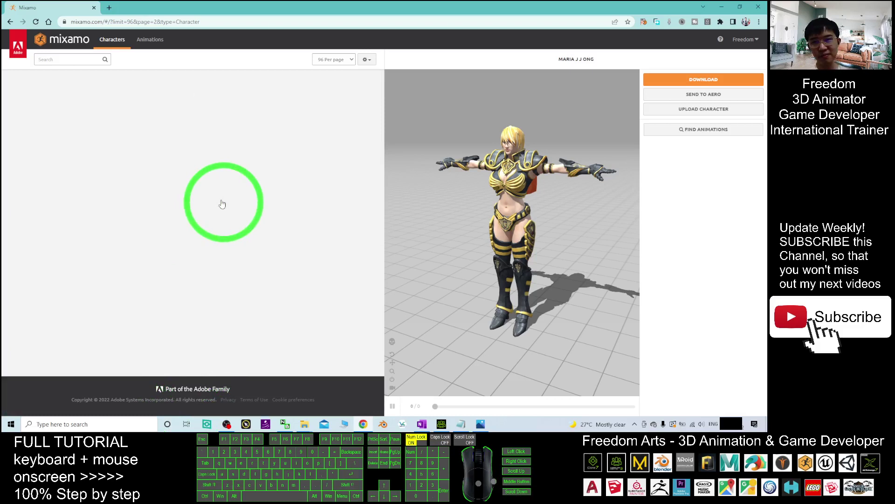
scroll(210, 145, down, 2)
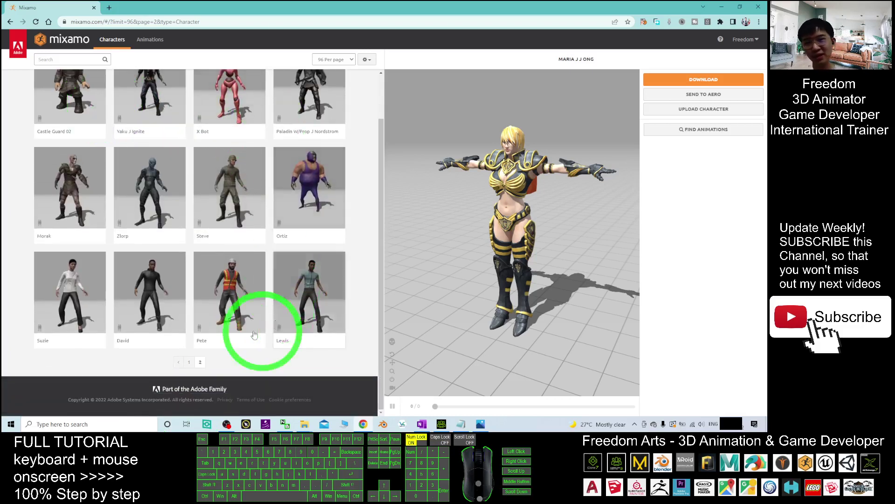
scroll(316, 280, up, 1)
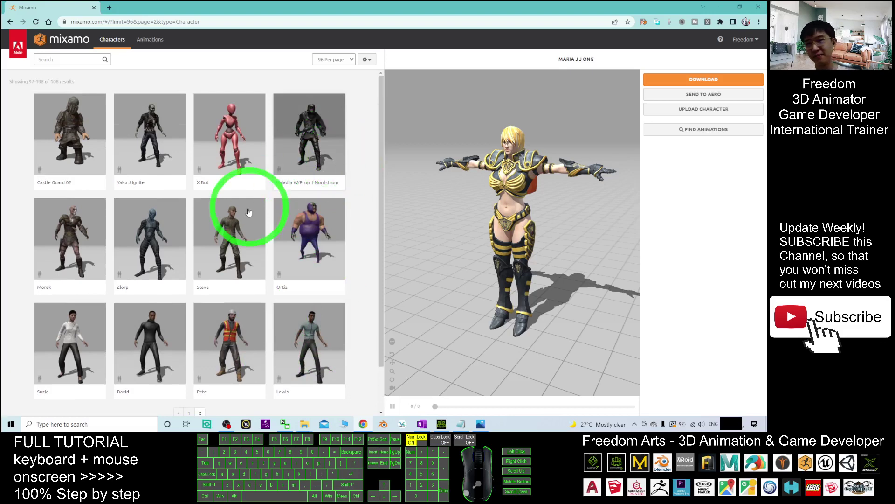
scroll(252, 219, down, 2)
click(189, 362)
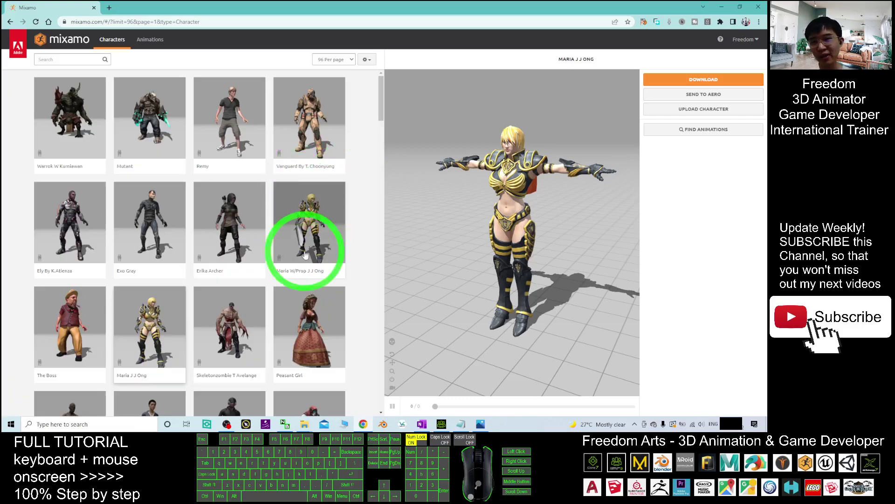
Select Exo Gray and confirm Use This Character to preview it.
click(156, 230)
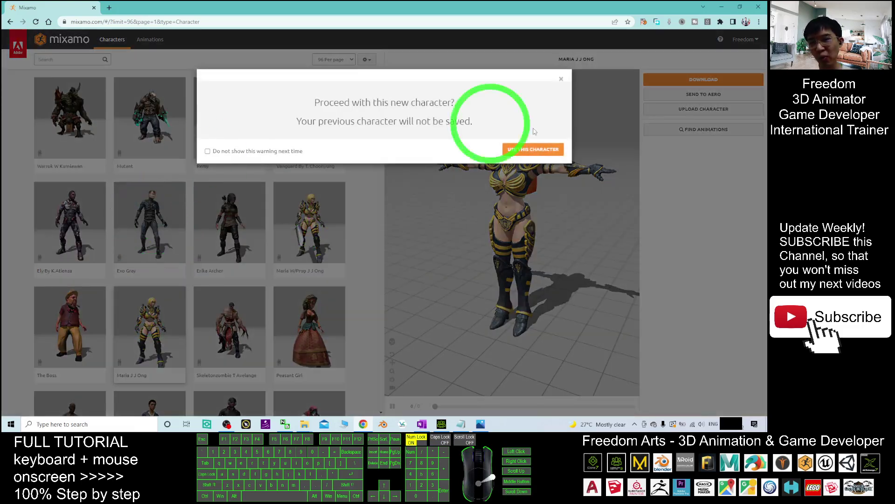
click(532, 152)
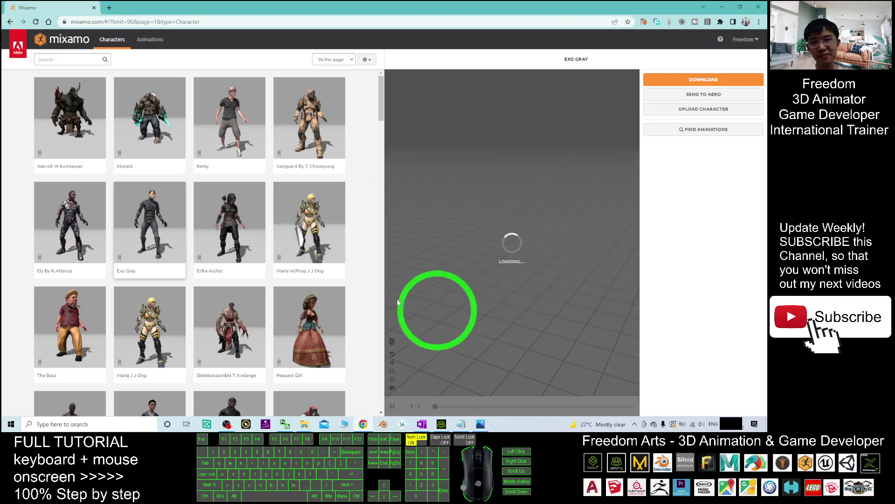
click(535, 303)
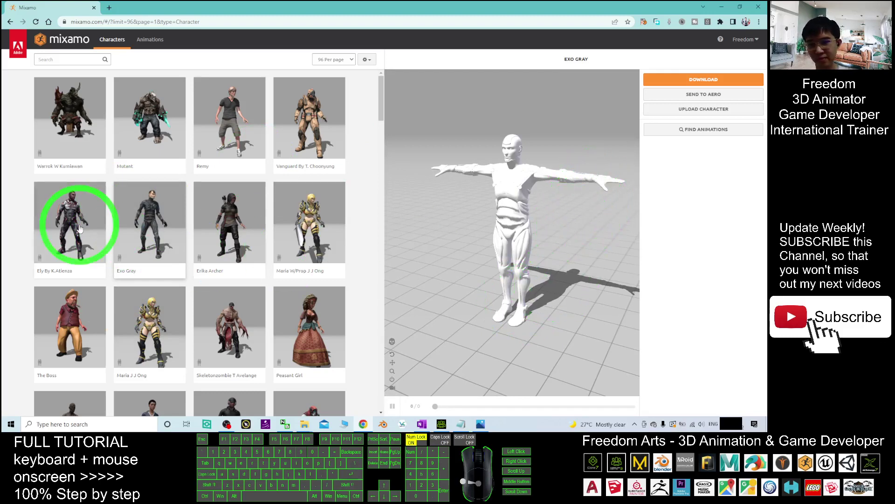
Switch to the armoured Maria J J Ong character and orbit the preview to inspect her.
click(162, 317)
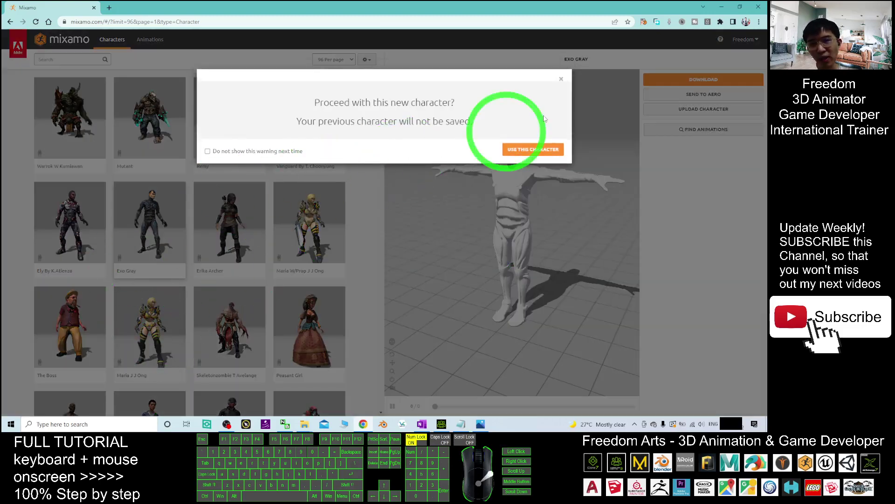
click(525, 150)
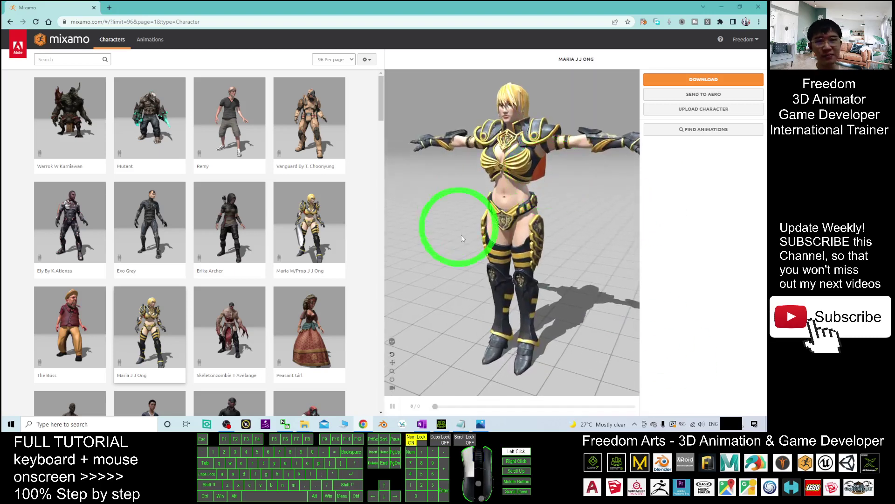
drag(496, 254, 488, 233)
drag(330, 329, 424, 152)
Download Maria J J Ong in FBX Binary (.fbx) format with T-pose.
drag(470, 289, 708, 84)
click(707, 84)
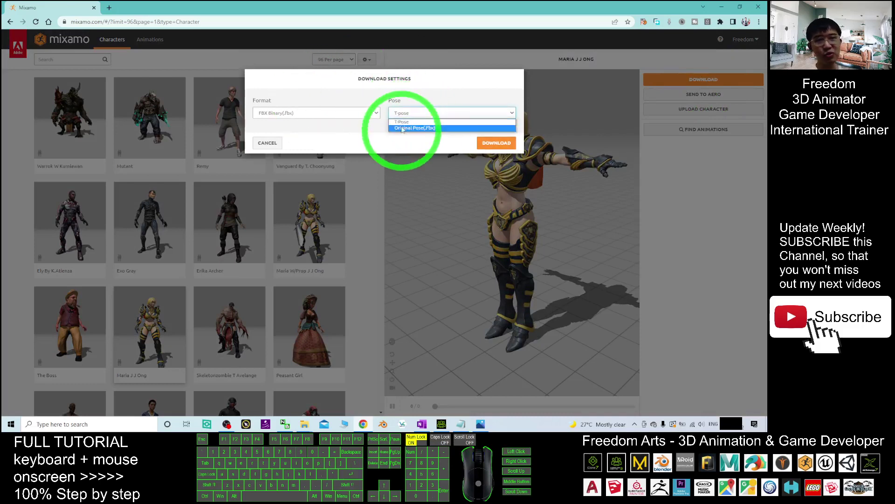
click(415, 123)
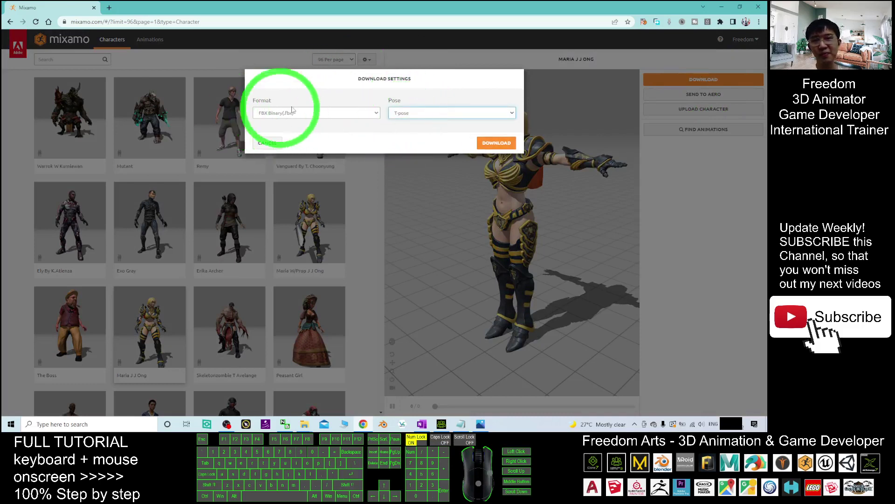
click(495, 142)
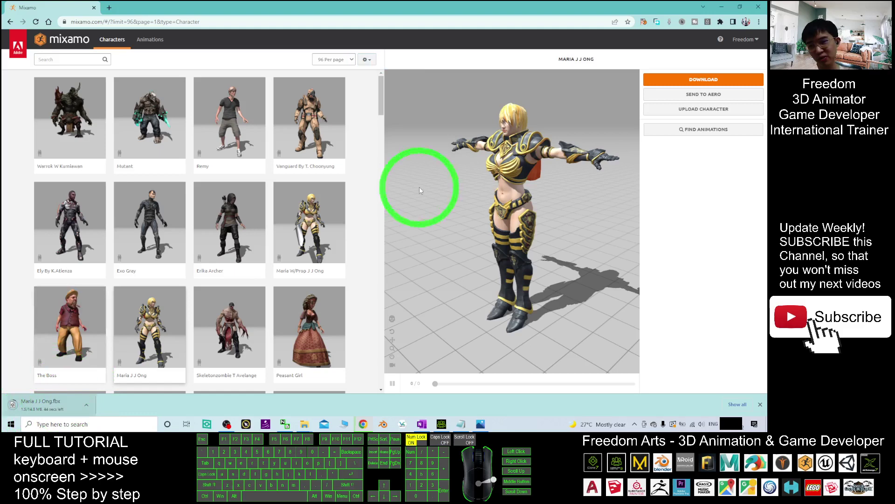
drag(496, 93, 440, 234)
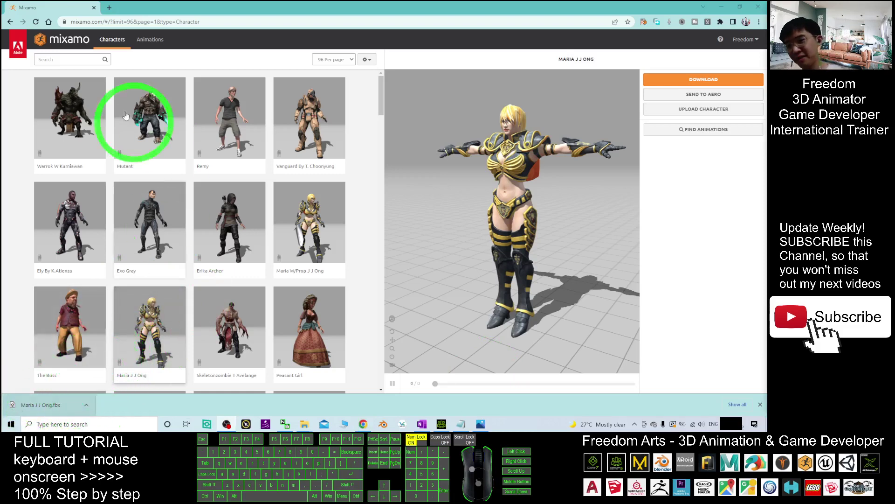
click(85, 405)
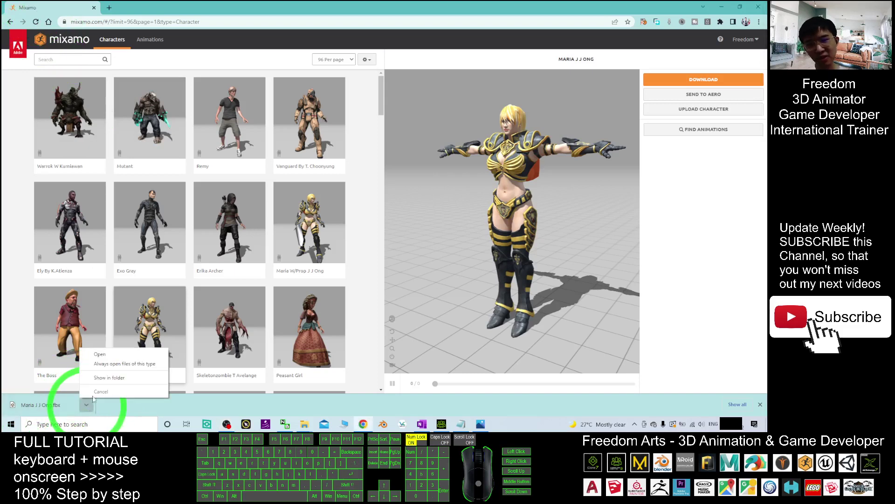
click(113, 378)
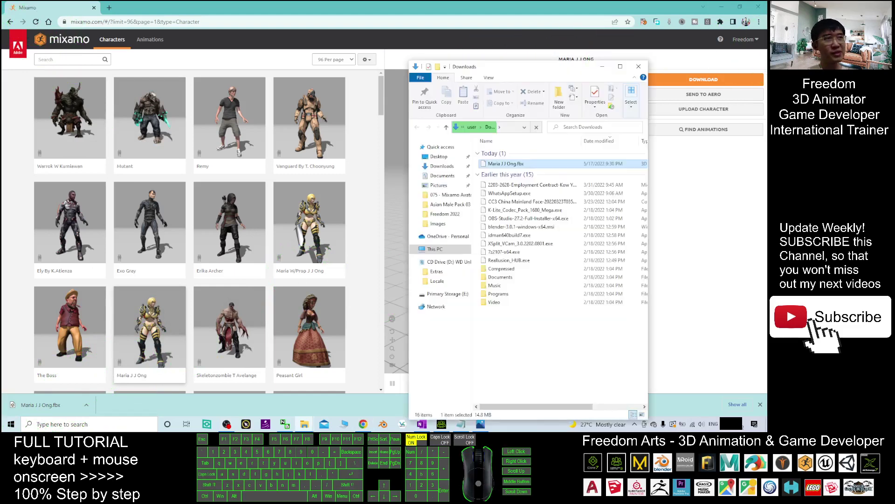
click(576, 69)
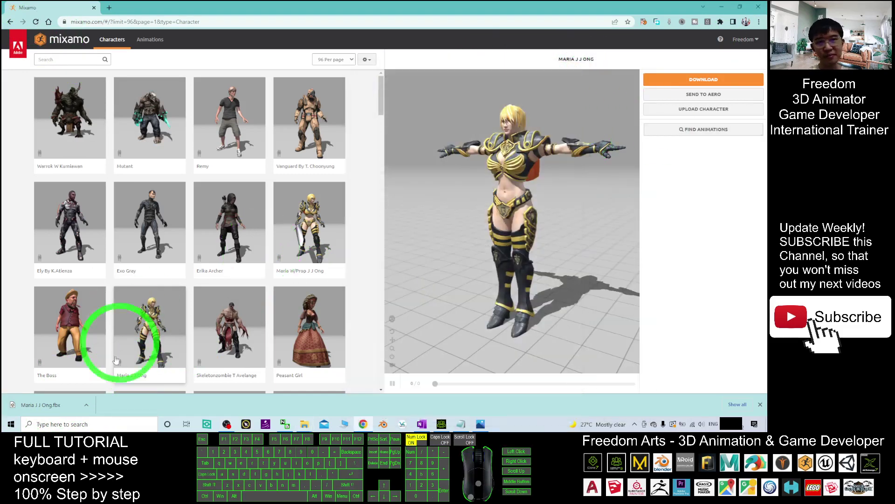
click(87, 405)
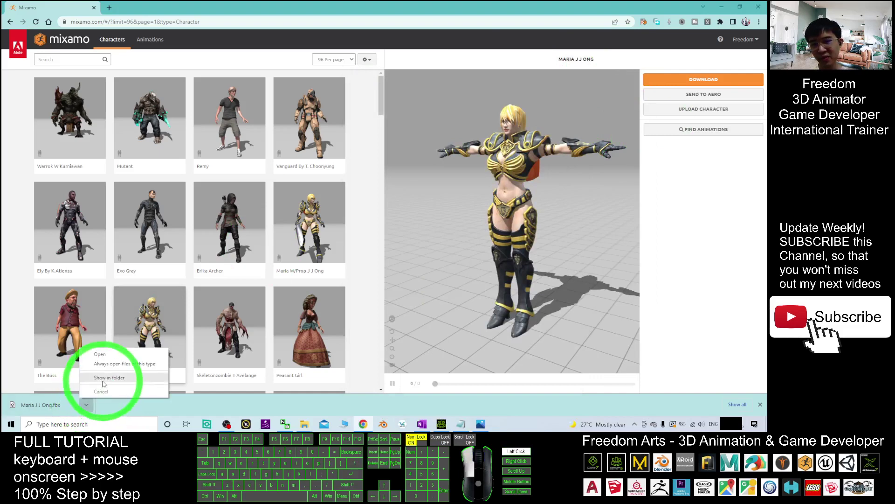
click(601, 166)
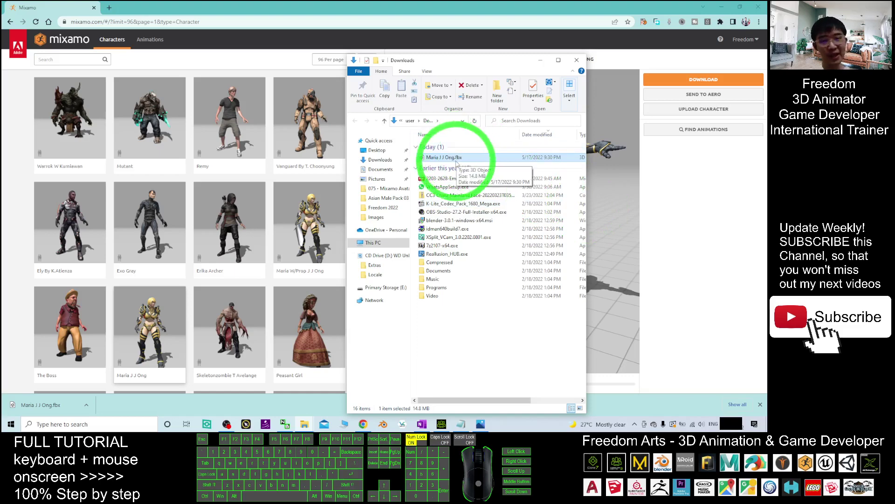
click(480, 423)
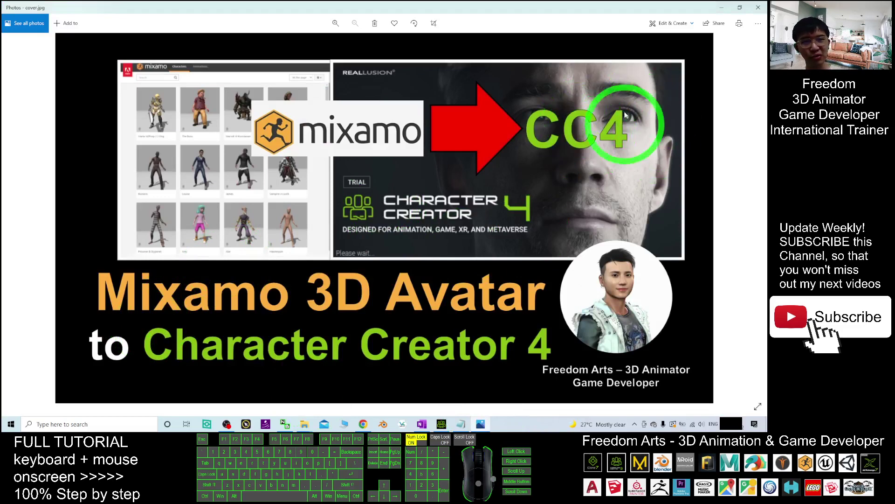
Minimize Photos and Chrome, then bring up Character Creator 4 and the Downloads folder window.
click(720, 9)
click(724, 8)
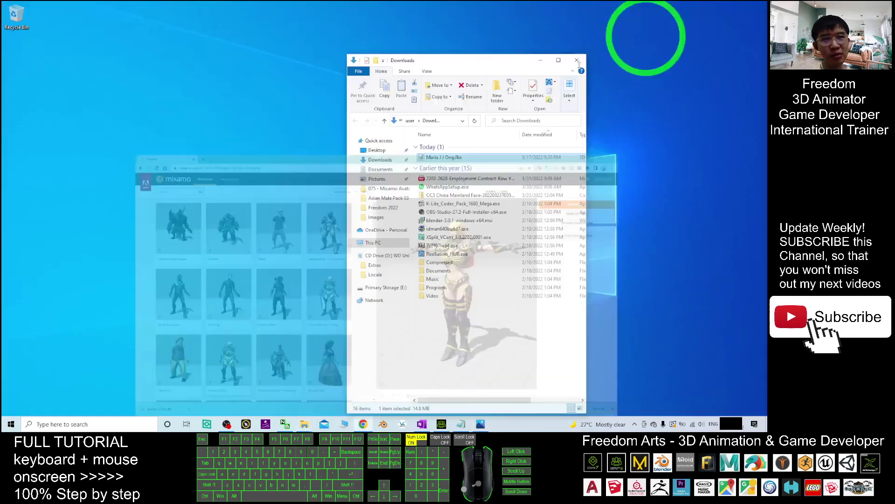
click(443, 423)
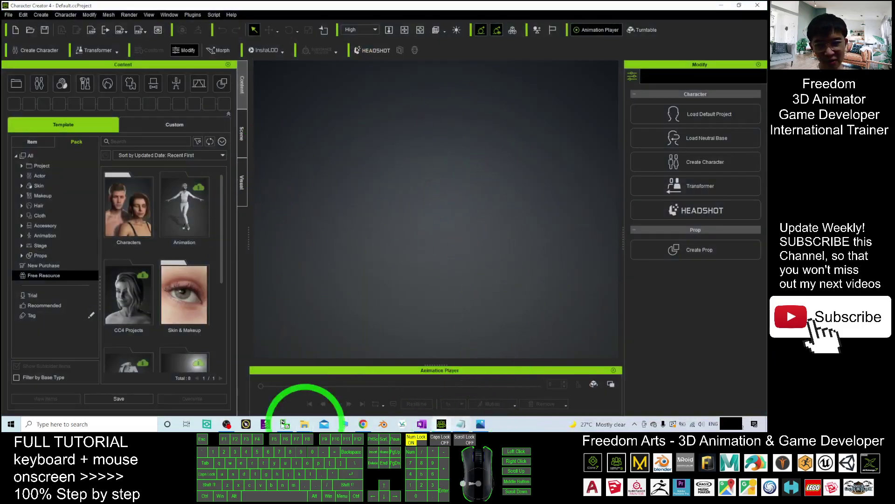
click(303, 423)
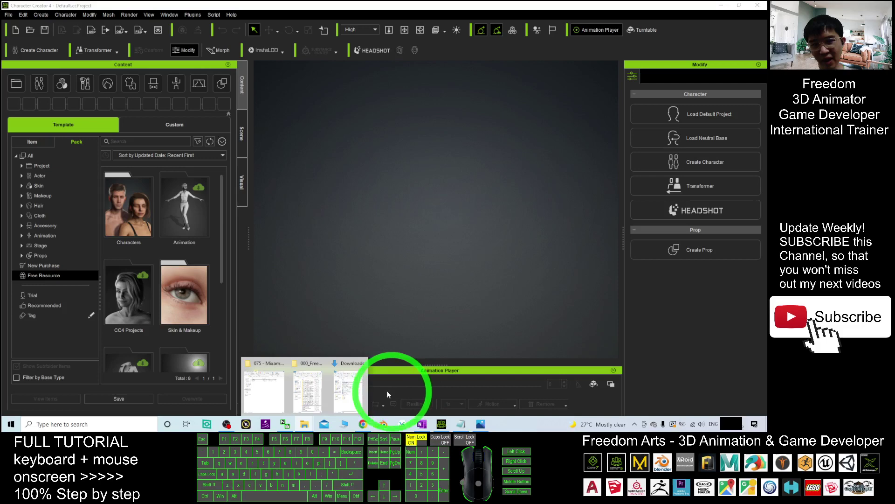
click(360, 387)
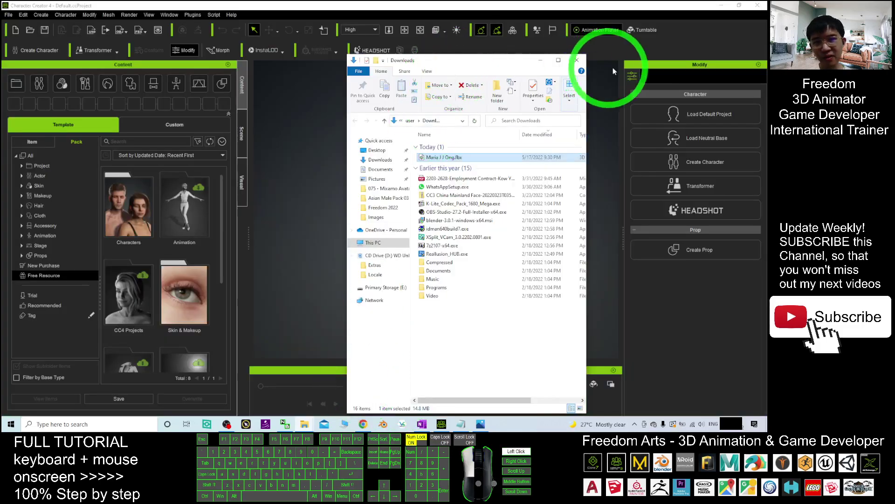
drag(456, 68, 174, 74)
drag(173, 155, 429, 189)
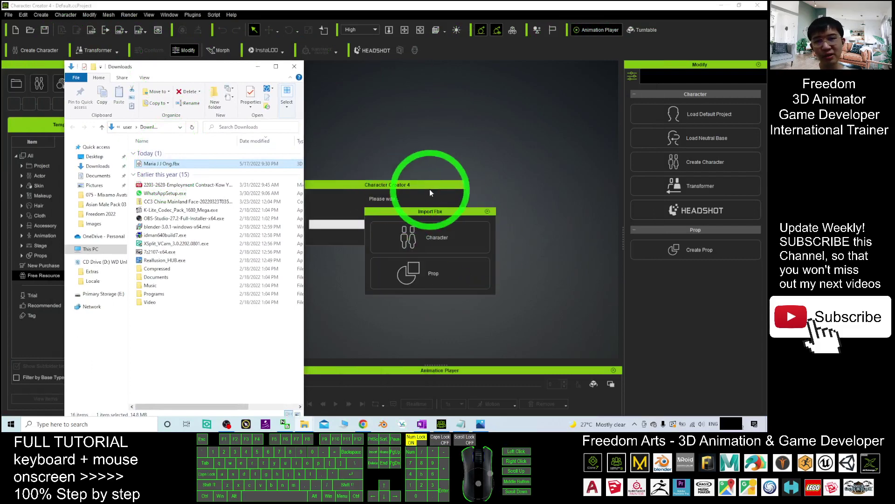
click(378, 5)
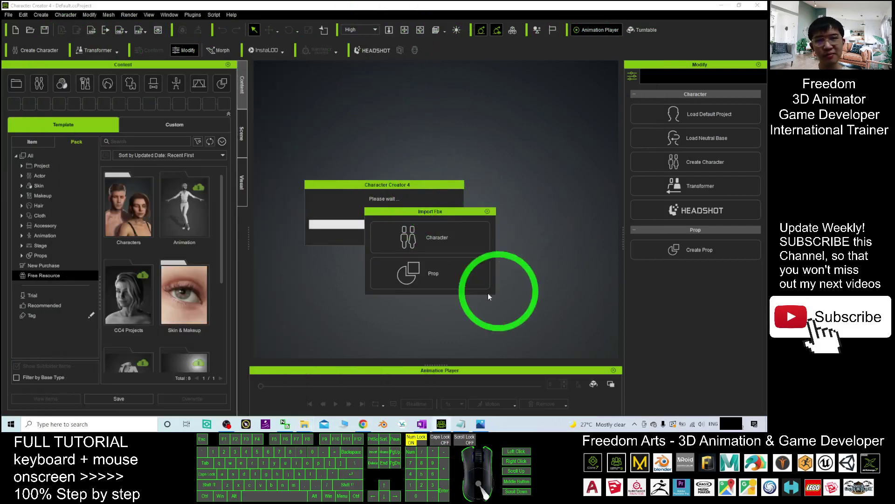
Import the FBX as a Character, apply the Humanoid type, and keep the Mixamo_ChXXCharacter profile.
click(444, 237)
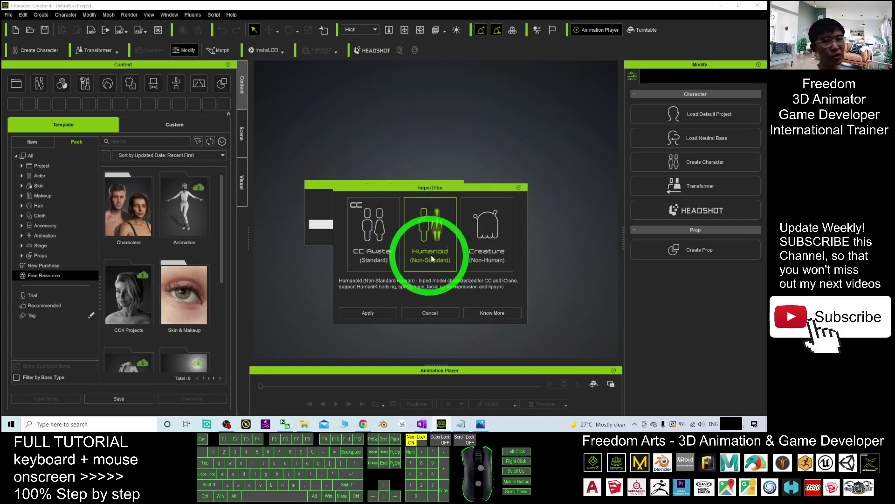
click(368, 313)
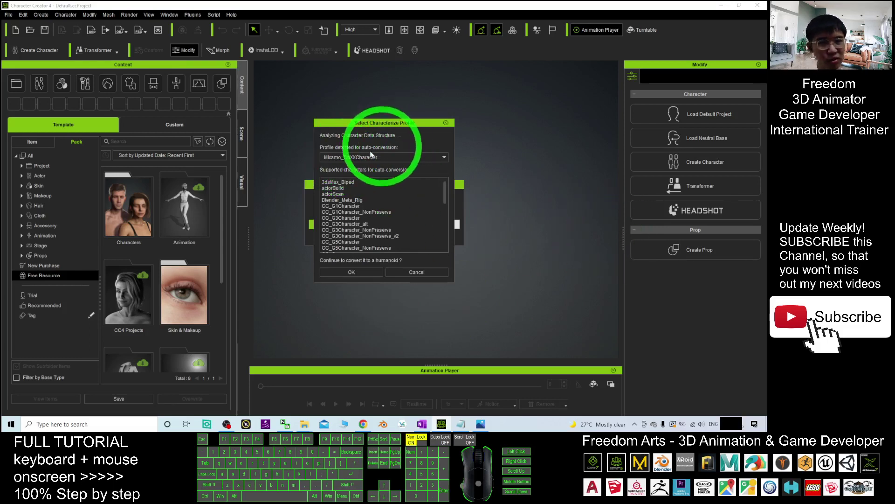
click(385, 156)
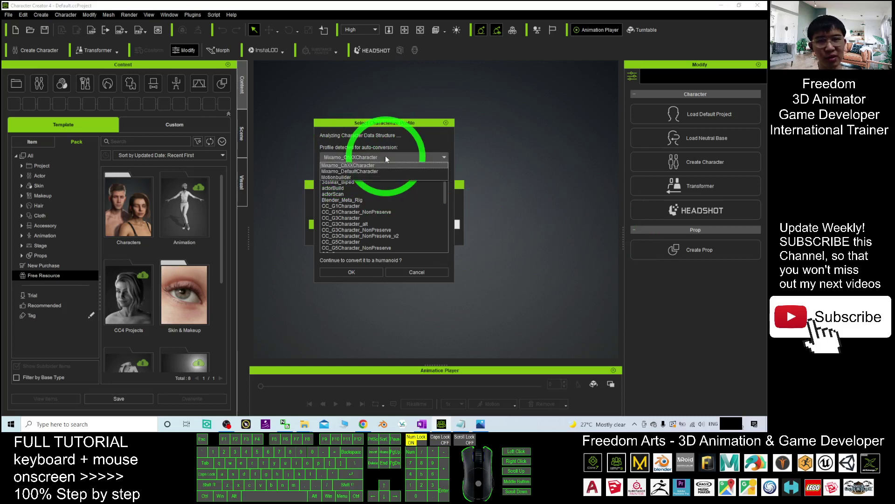
click(405, 129)
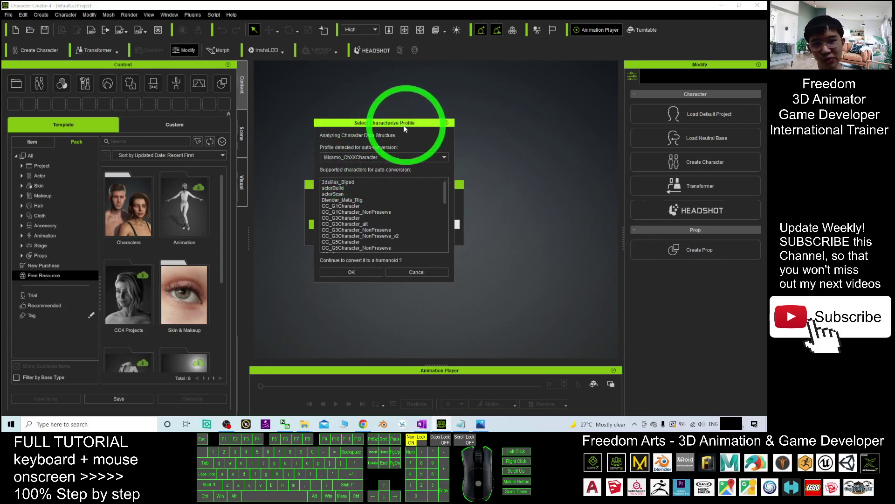
click(351, 273)
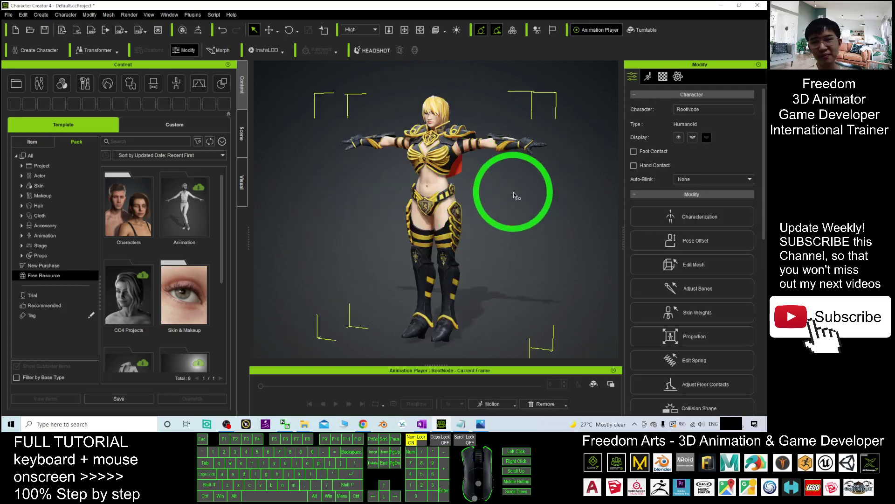
Check that HumanIK shows Active in Maria's Characterization panel, orbit to her side, then close it.
scroll(576, 219, up, 2)
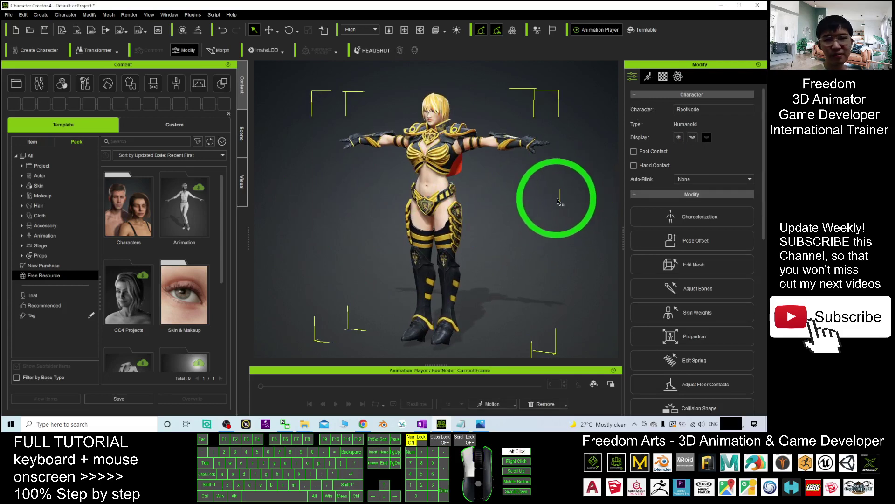
click(560, 201)
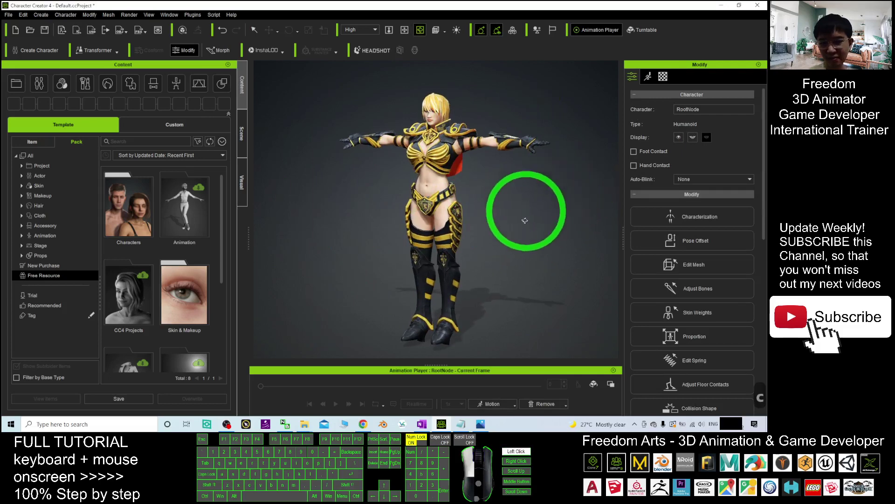
click(696, 216)
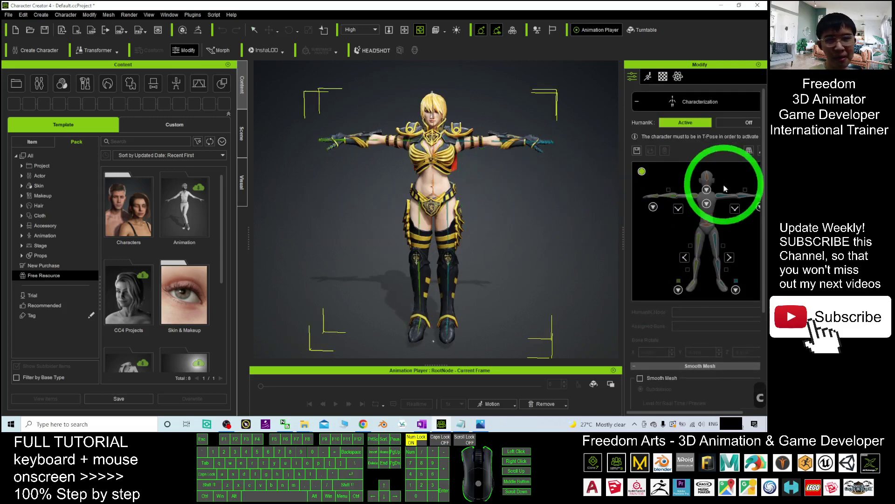
click(432, 196)
key(c)
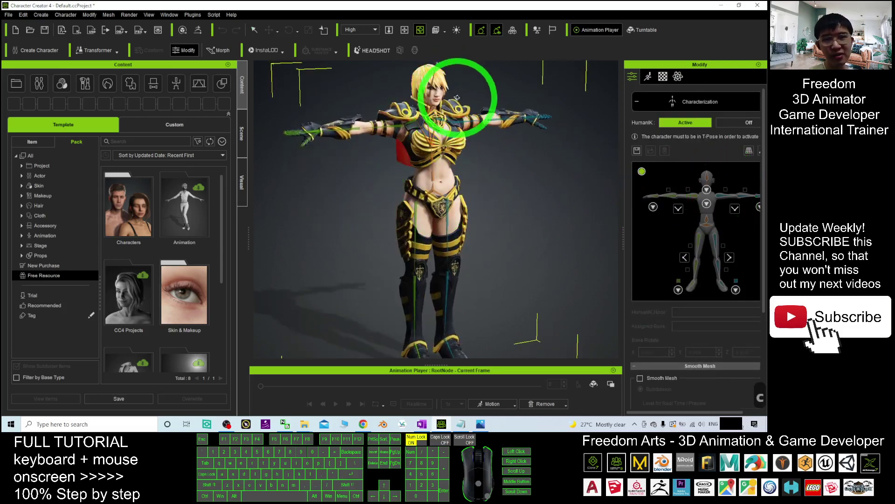
right_drag(500, 214, 531, 192)
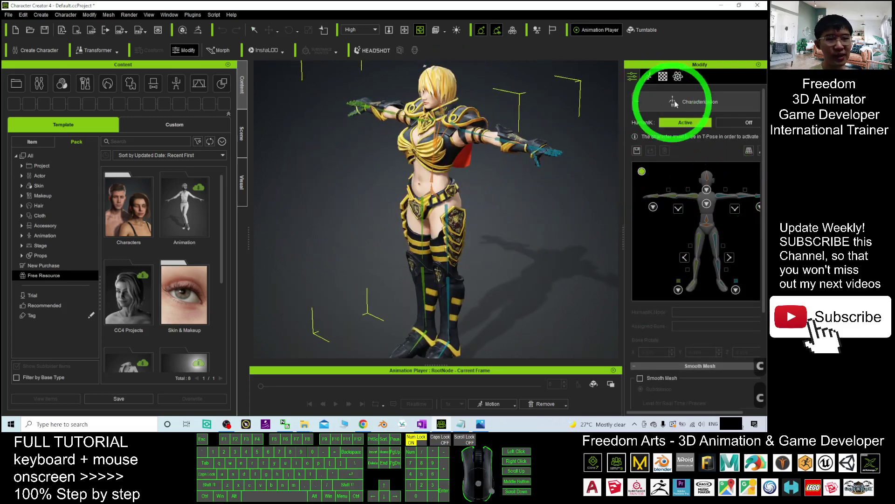
click(676, 102)
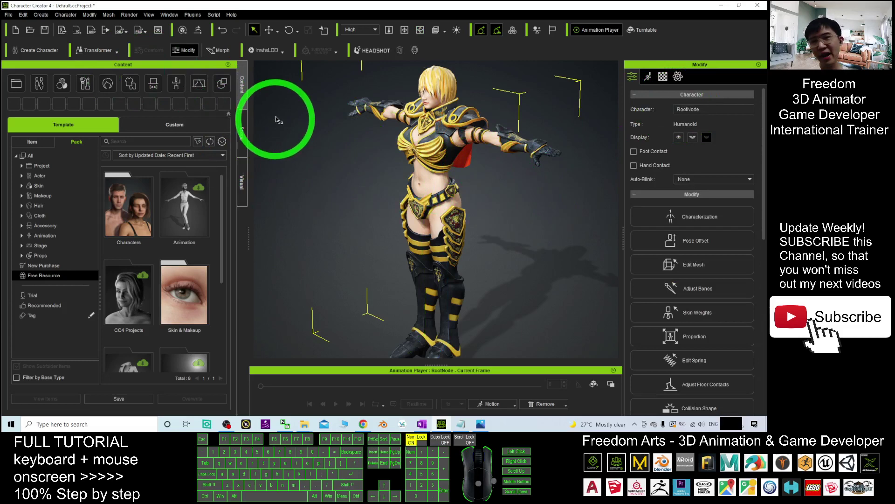
Switch Content to Custom, pick Actor > Character, and save the character under the name Avatar.
click(174, 125)
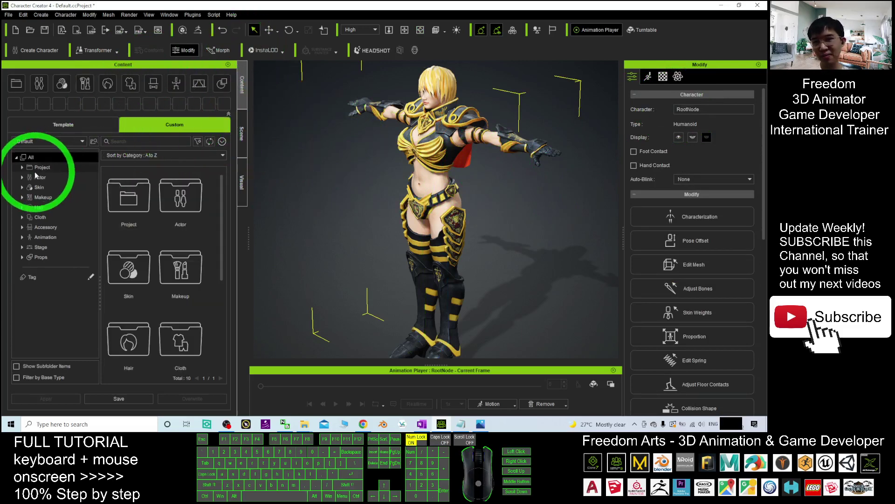
click(22, 177)
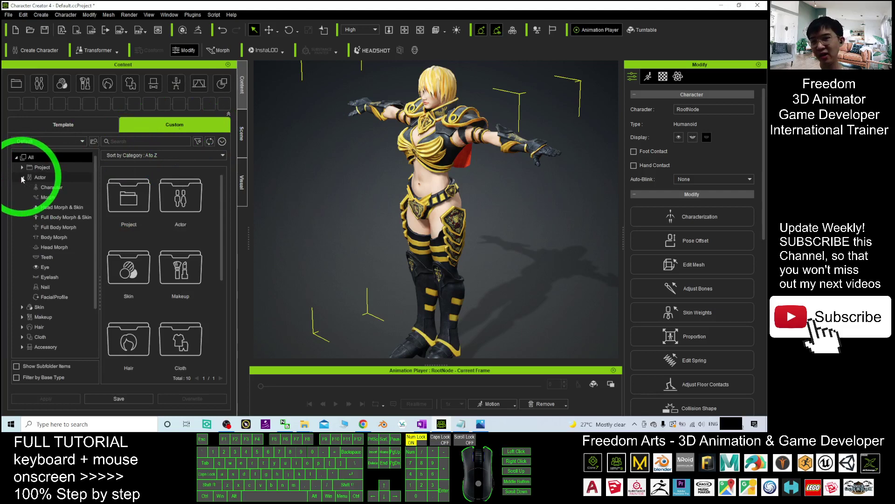
click(51, 187)
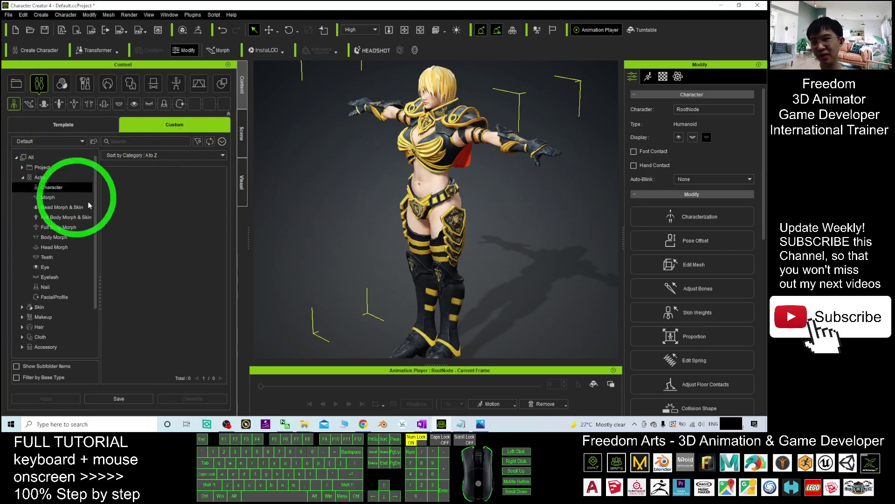
click(122, 399)
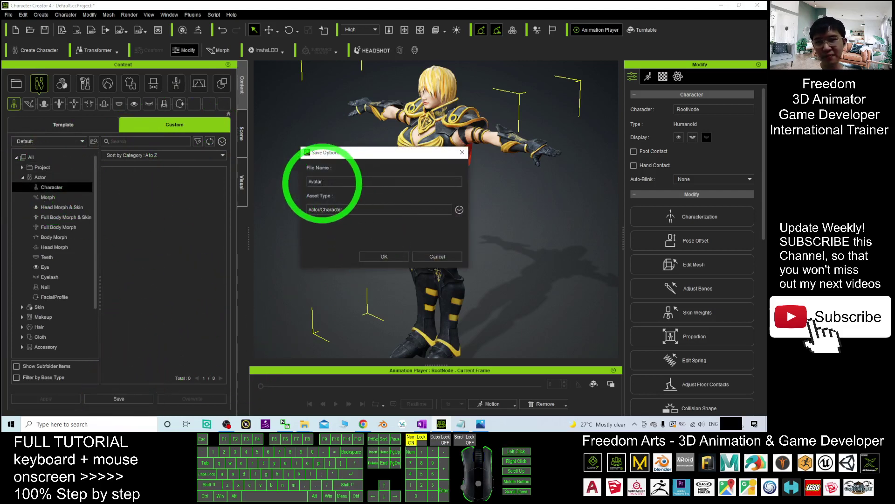
click(376, 256)
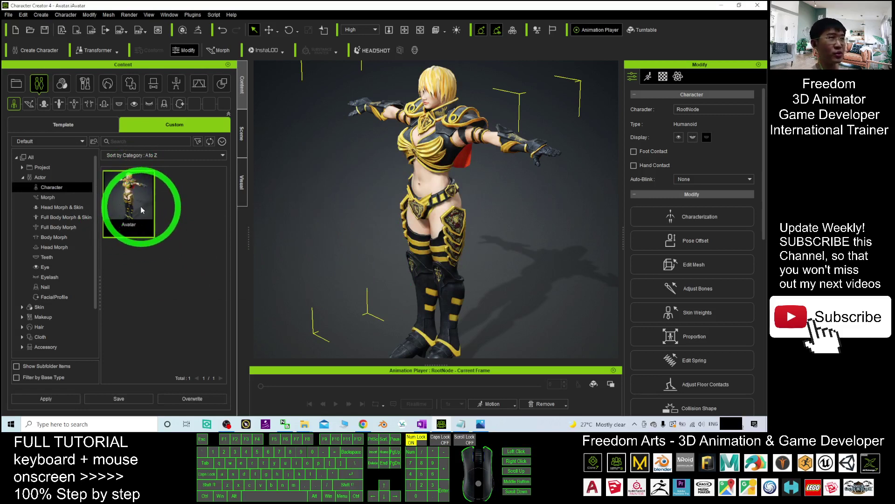
Use Find File on the Avatar item to reveal Avatar.iAvatar (21.3 MB) in File Explorer.
right_click(141, 206)
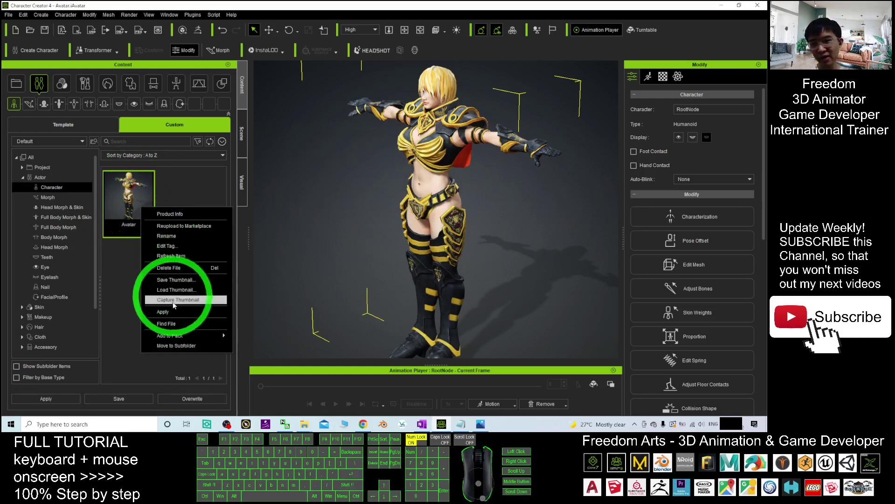
click(132, 192)
right_click(130, 190)
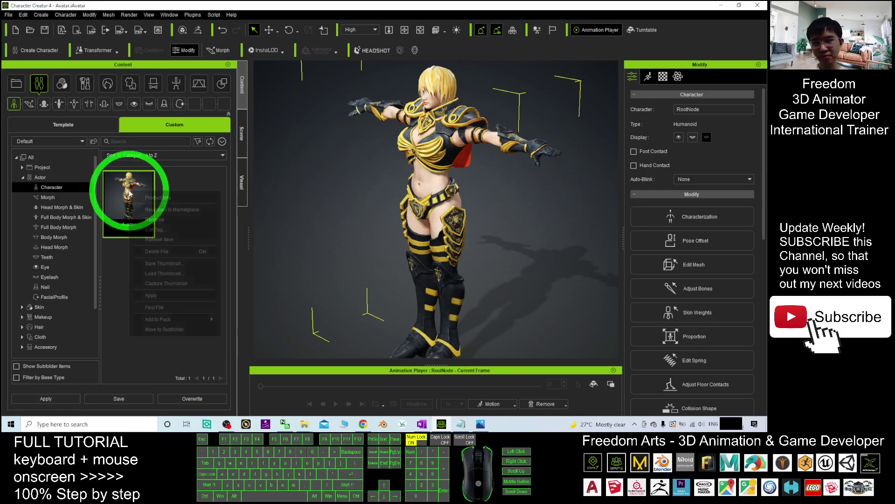
click(150, 310)
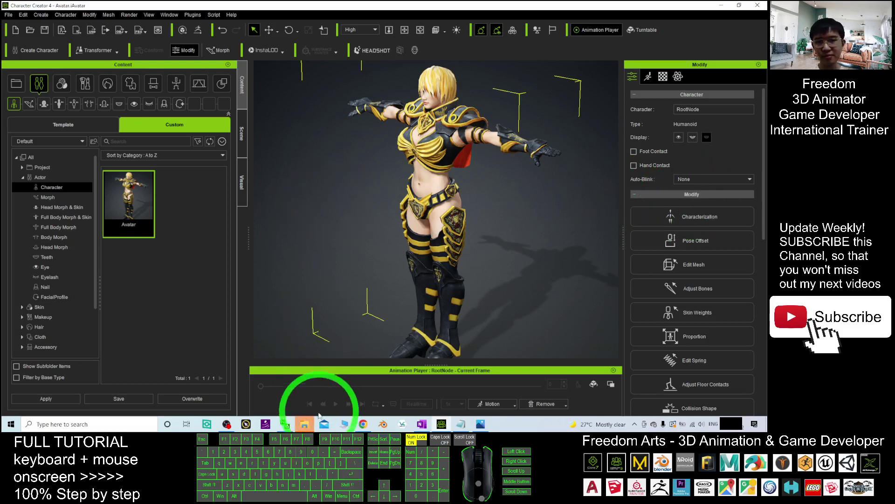
click(304, 424)
Widen the Character folder, switch it to Large icons view, then unmaximize Character Creator 4.
click(360, 375)
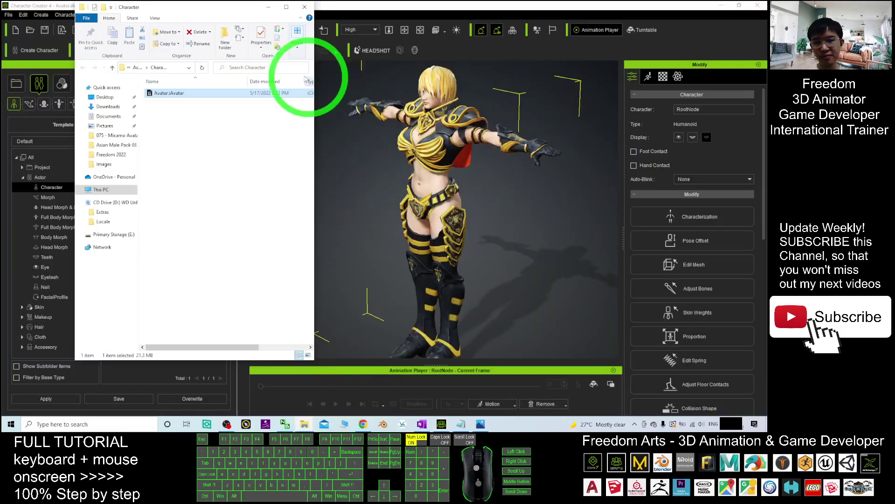
drag(314, 145, 422, 140)
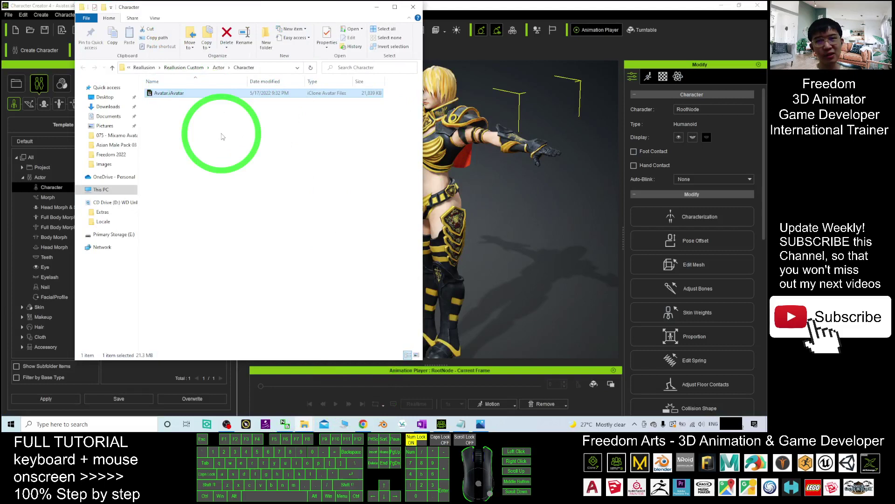
right_click(222, 135)
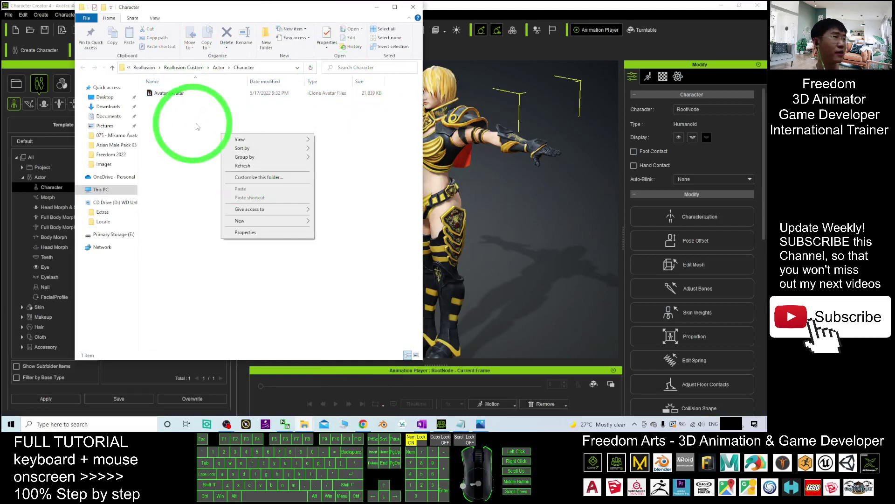
mouse_move(280, 140)
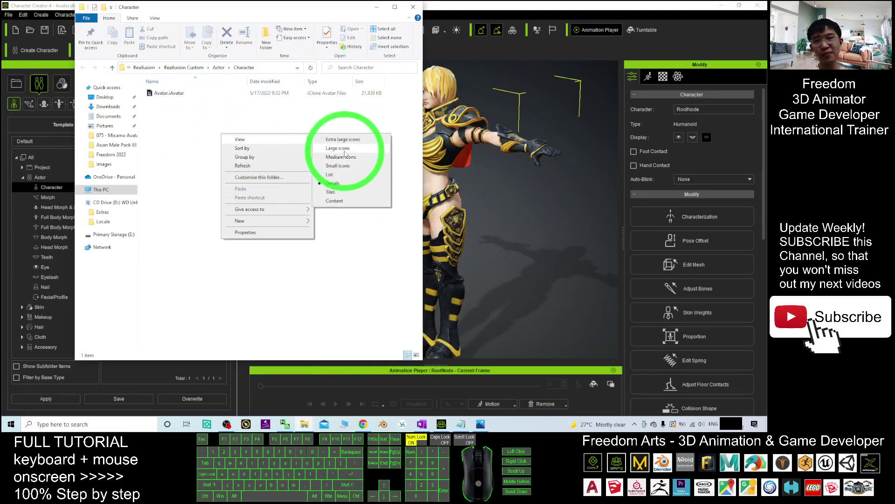
click(337, 150)
drag(163, 96, 635, 65)
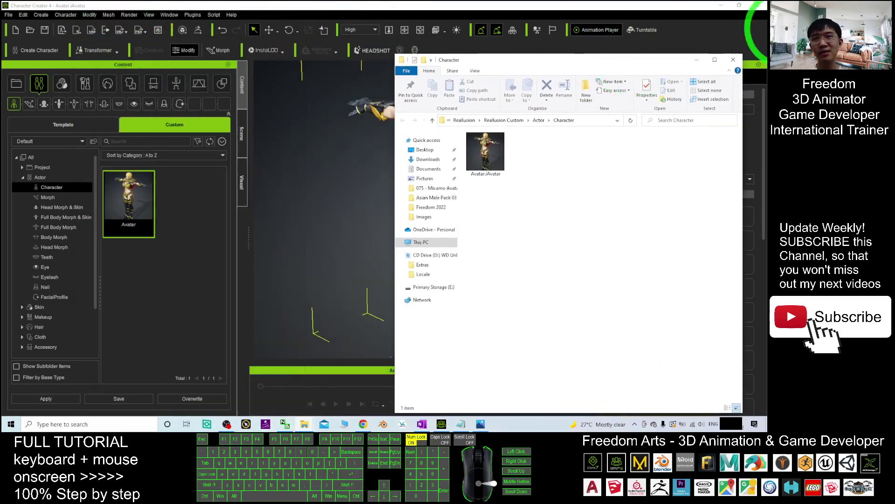
drag(310, 5, 11, 5)
Use Save Project As to store the avatar as Avatar.ccProject on the Desktop.
click(9, 15)
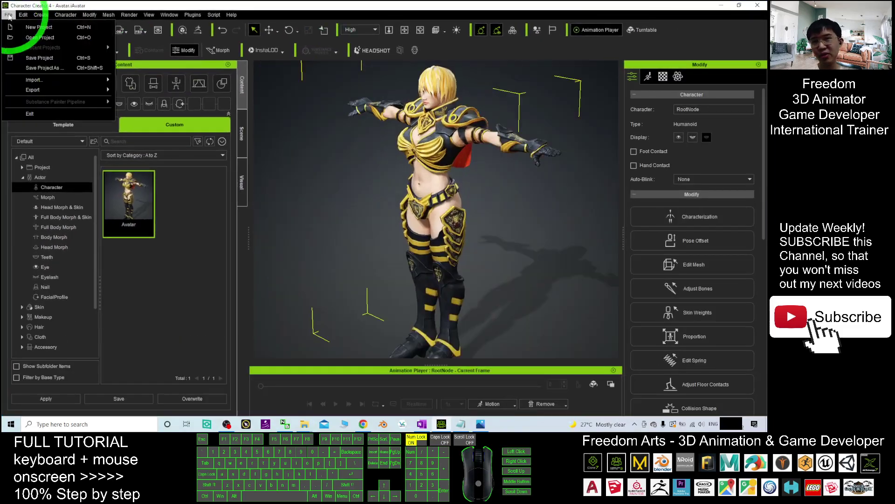
click(60, 62)
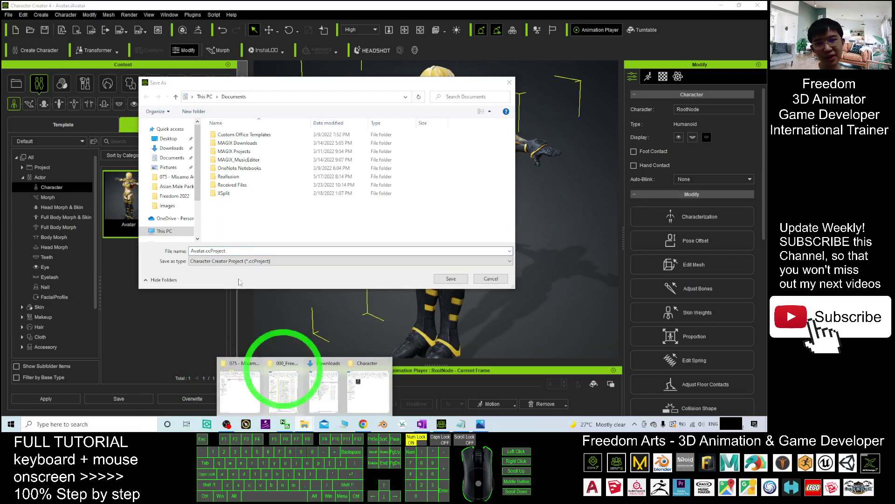
click(169, 140)
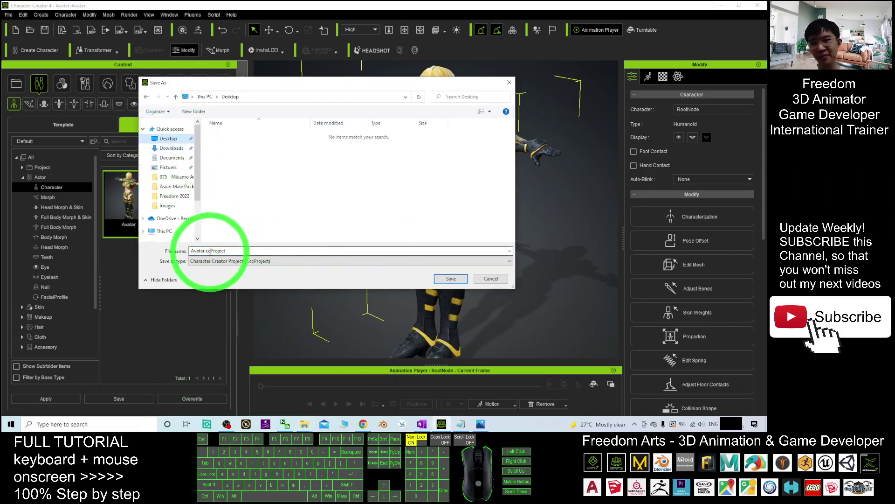
click(450, 279)
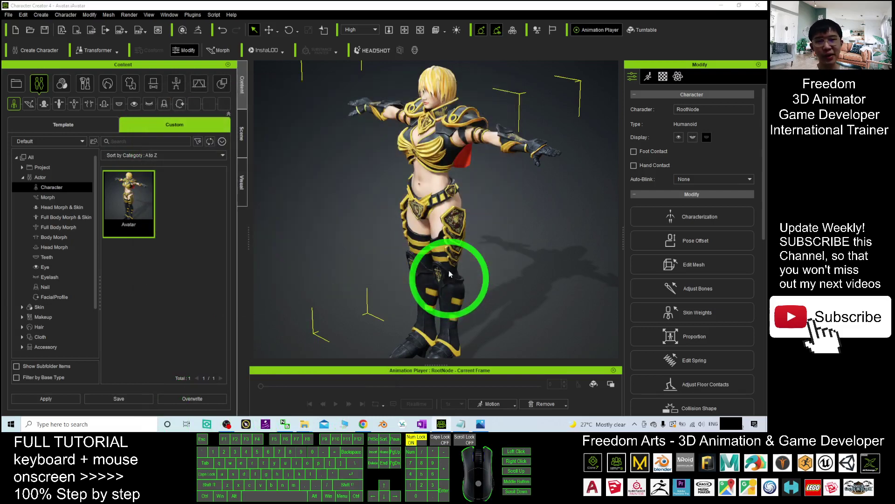
Minimize Character Creator, close the Downloads window, and launch iClone v8.0 Trial by searching 'iclone'.
click(719, 5)
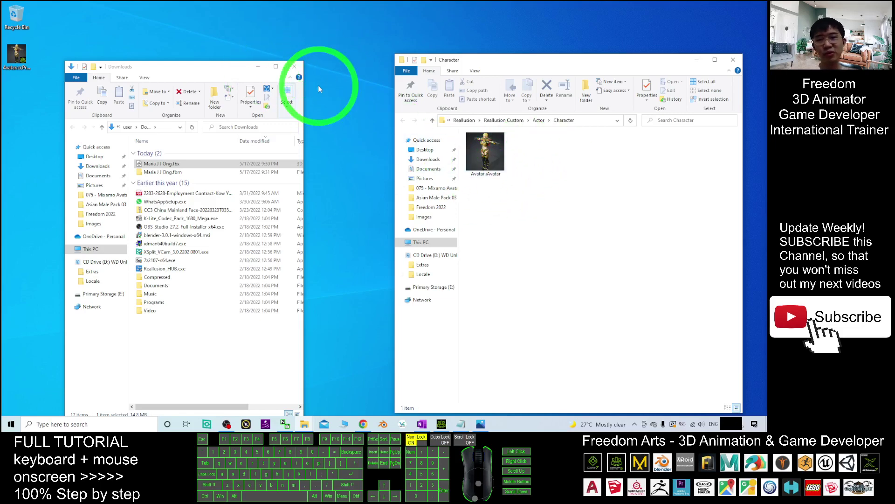
click(295, 66)
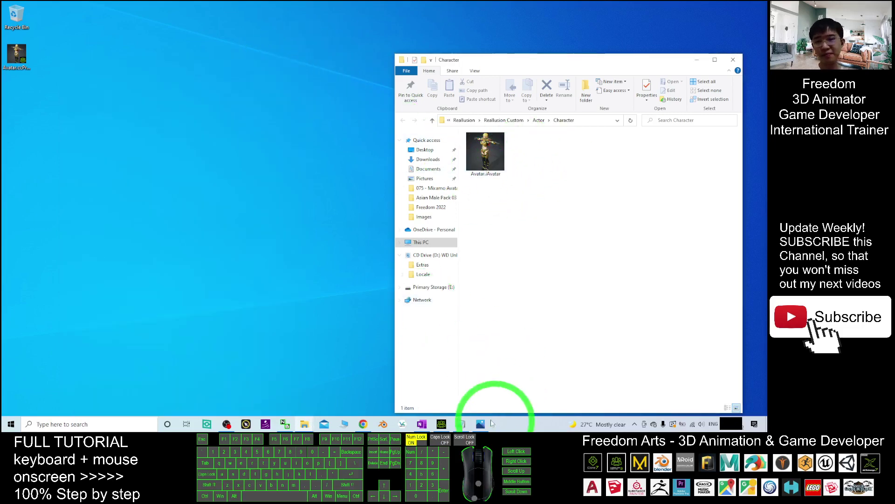
mouse_move(484, 426)
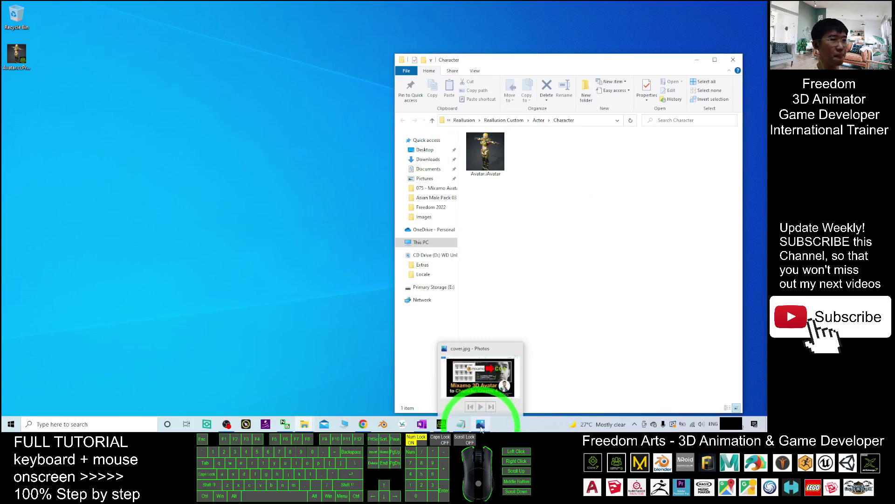
click(110, 422)
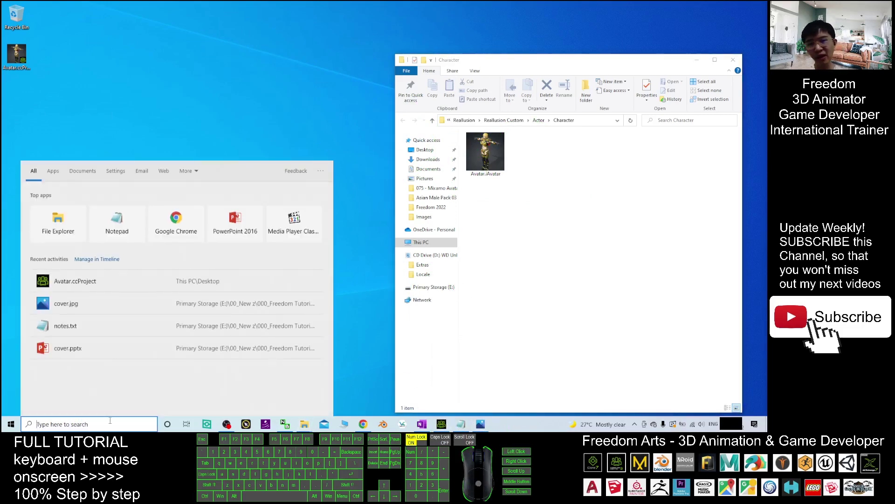
text(iclone)
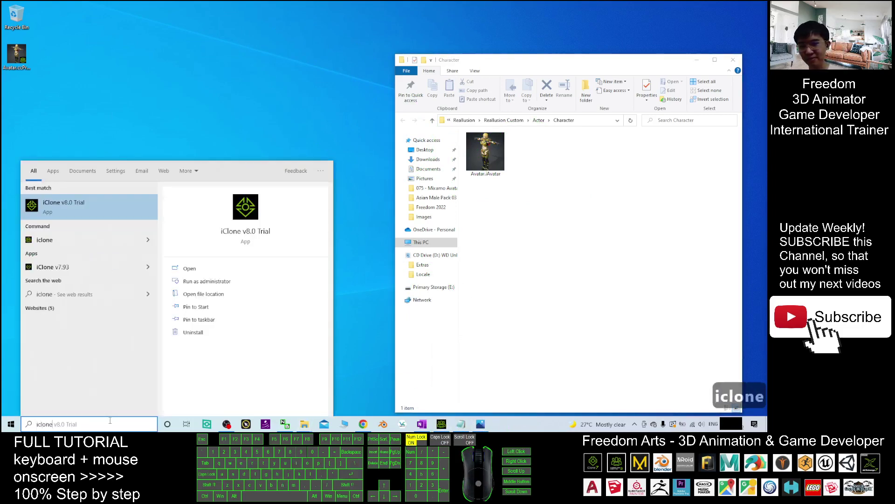
click(67, 207)
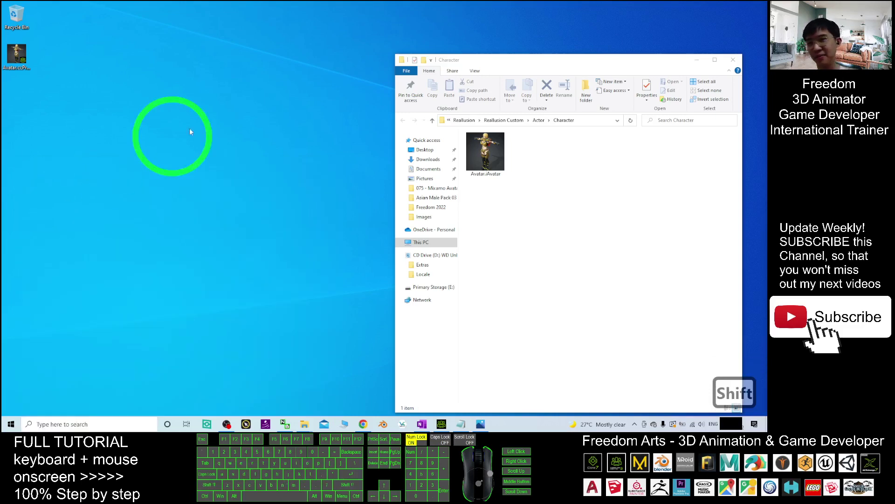
Select the Avatar.ccProject desktop icon, minimize the Character folder, then restore it from the taskbar.
click(21, 66)
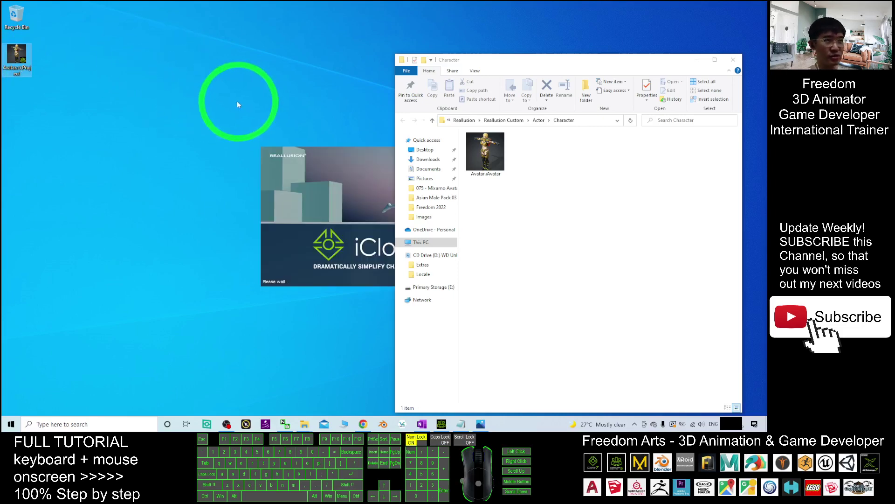
click(697, 60)
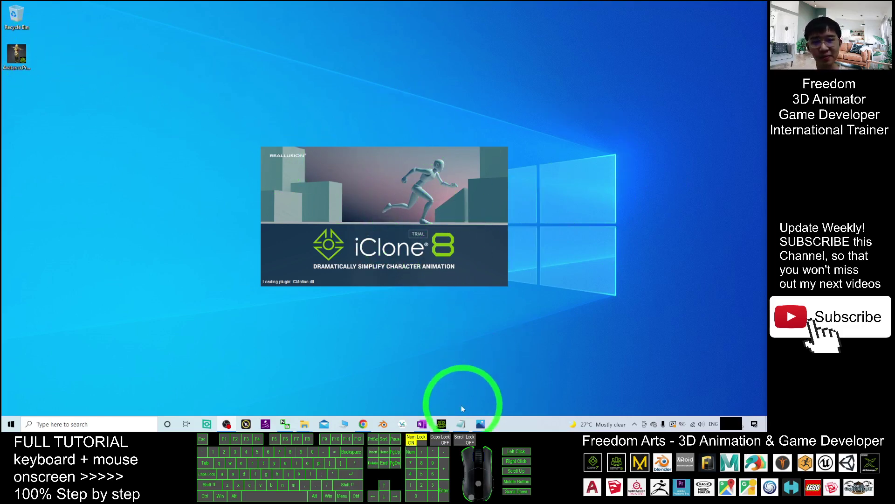
click(305, 425)
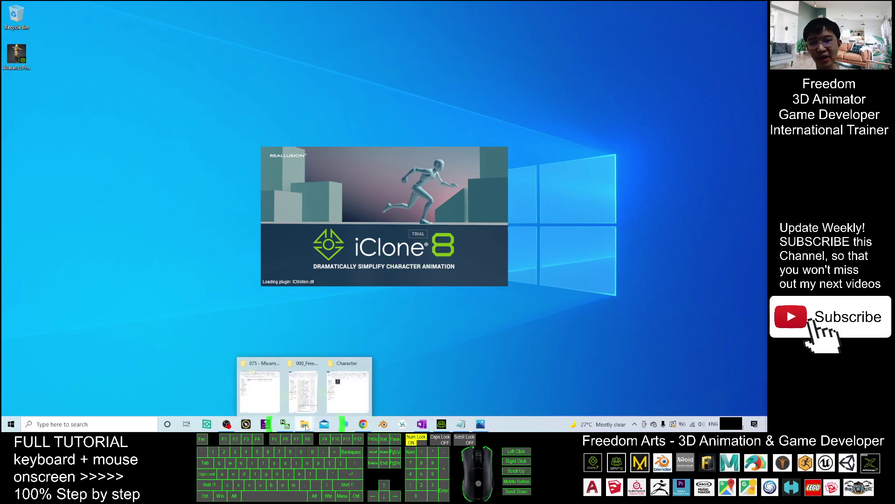
click(349, 398)
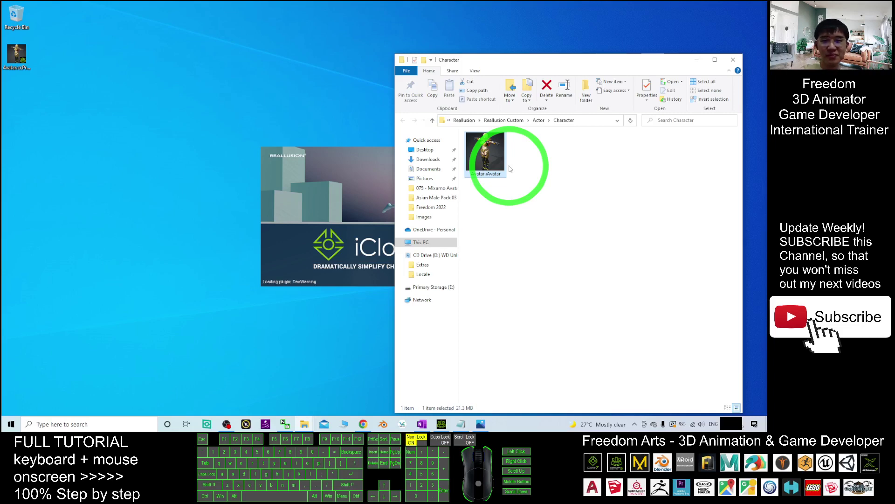
Move and minimize the Character folder window, then restore and maximize the iClone window.
drag(517, 57, 589, 66)
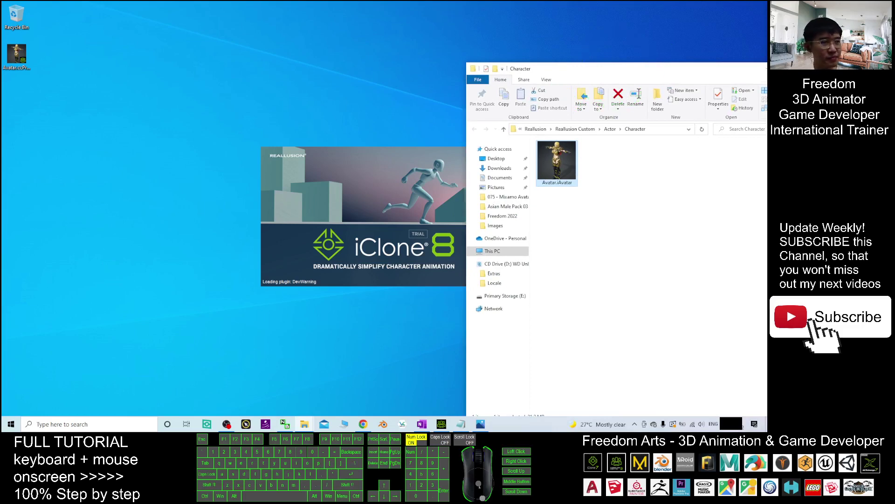
drag(609, 69, 384, 39)
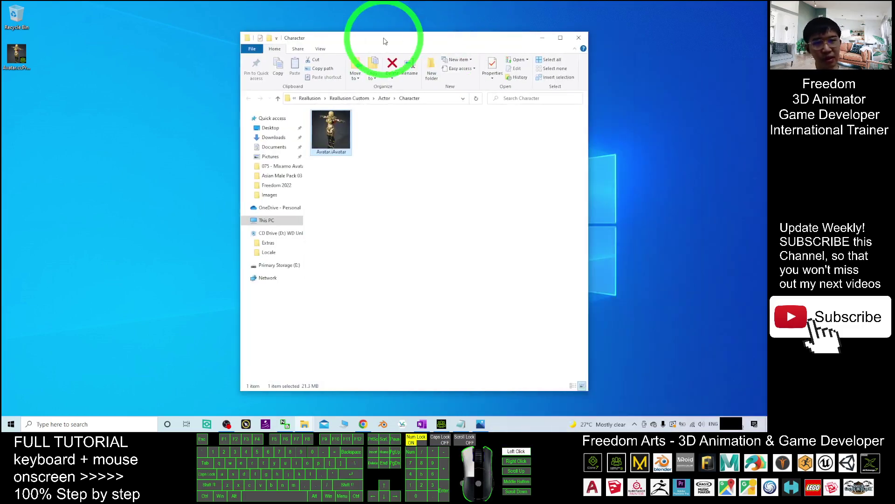
click(542, 39)
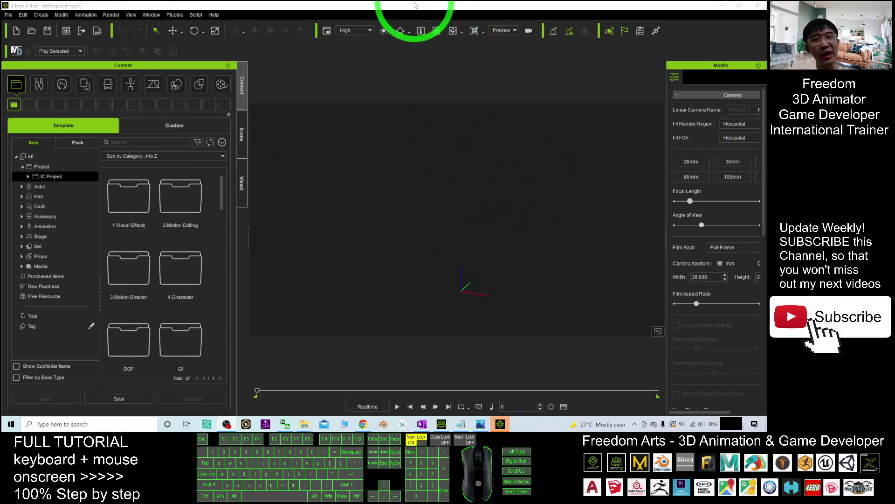
drag(411, 5, 426, 31)
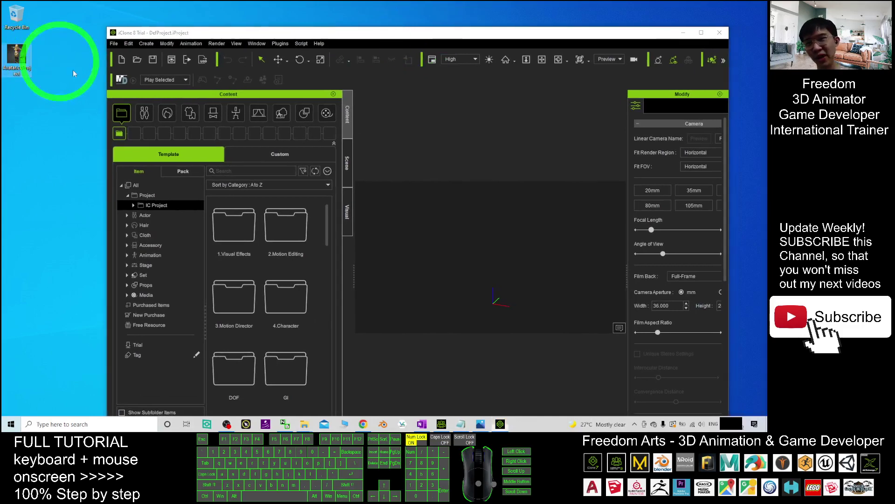
key(super+Up)
Drag Avatar.iAvatar from the Character folder into the iClone viewport to add the armoured character.
drag(370, 5, 373, 23)
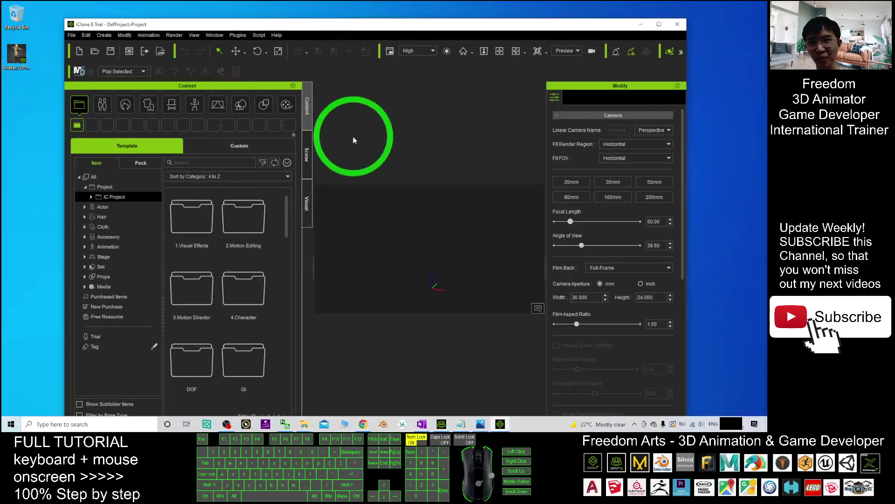
mouse_move(306, 424)
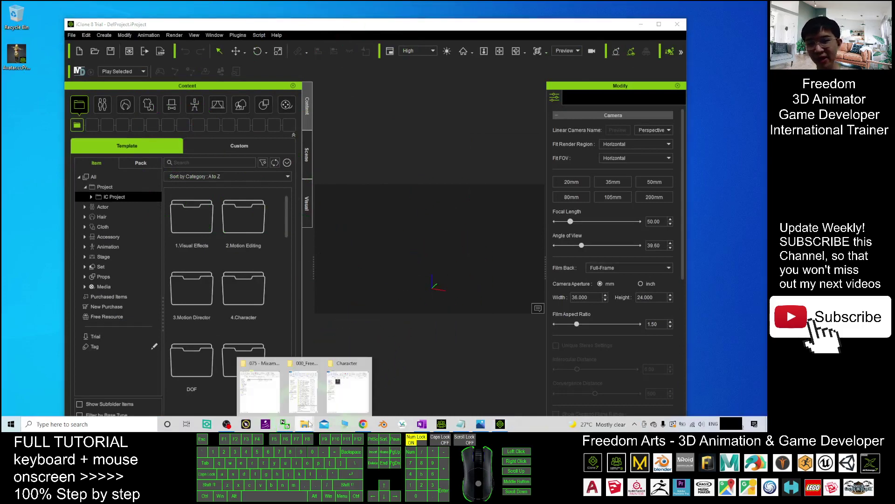
click(317, 355)
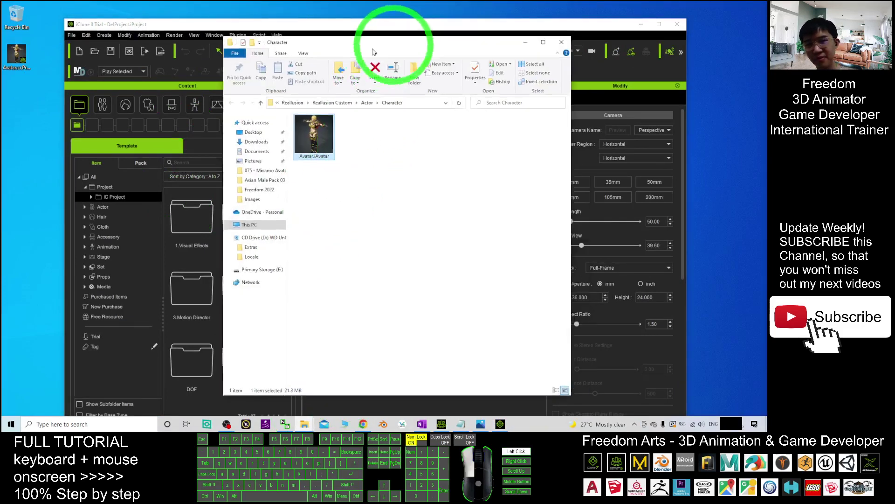
drag(391, 39, 161, 70)
drag(103, 158, 429, 266)
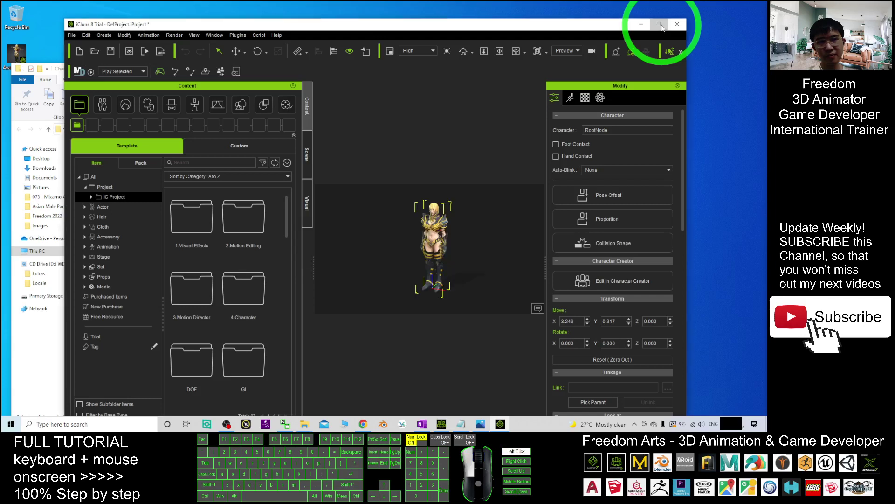
Maximize iClone, close the Mixamo Chrome window, and briefly switch to Character Creator 4.
click(659, 24)
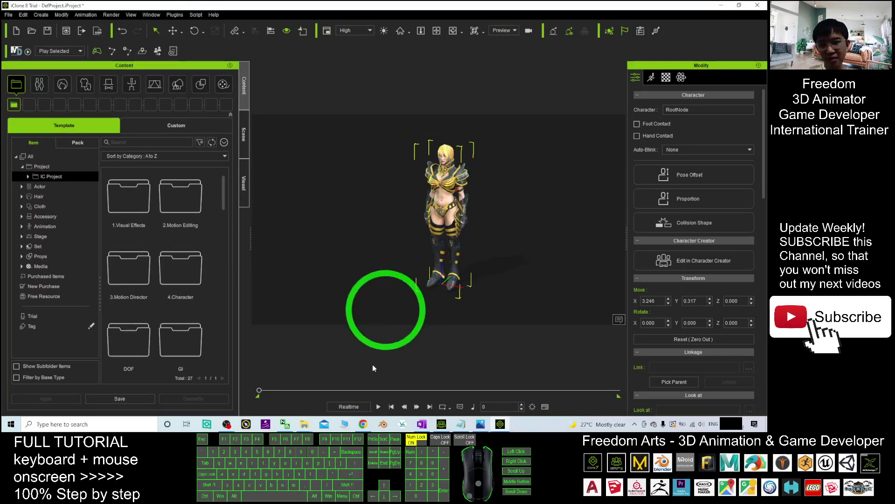
click(364, 423)
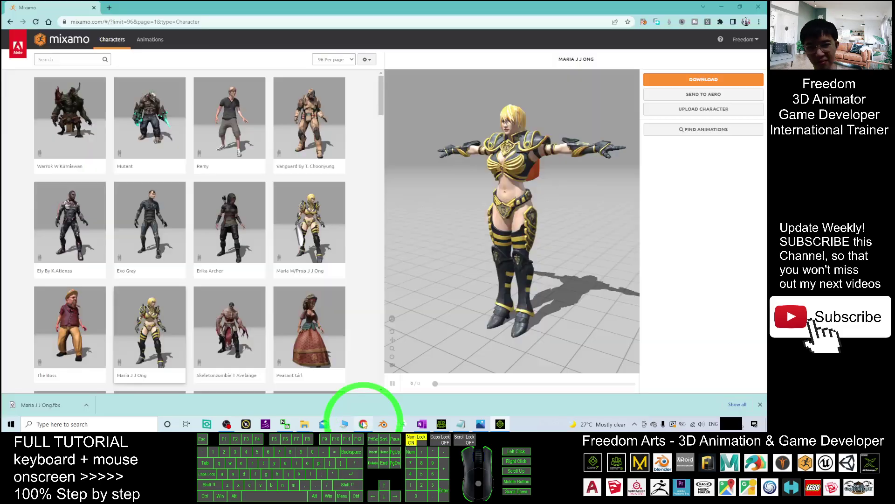
click(759, 5)
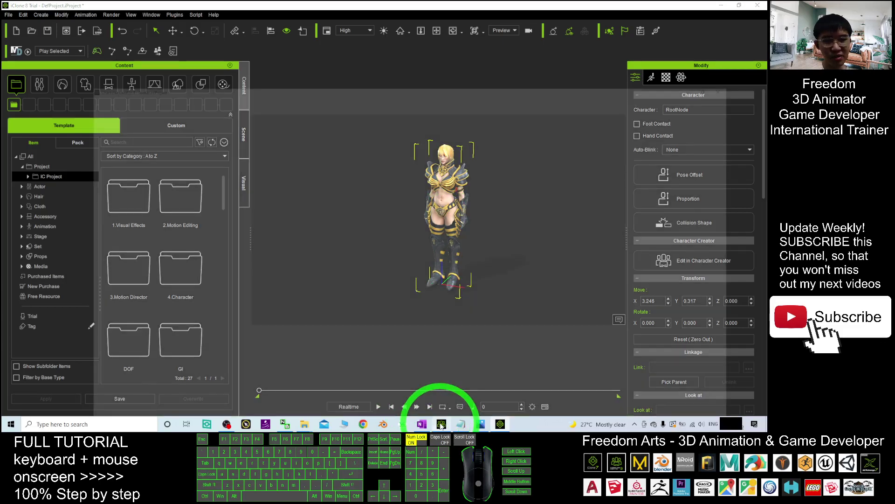
click(440, 424)
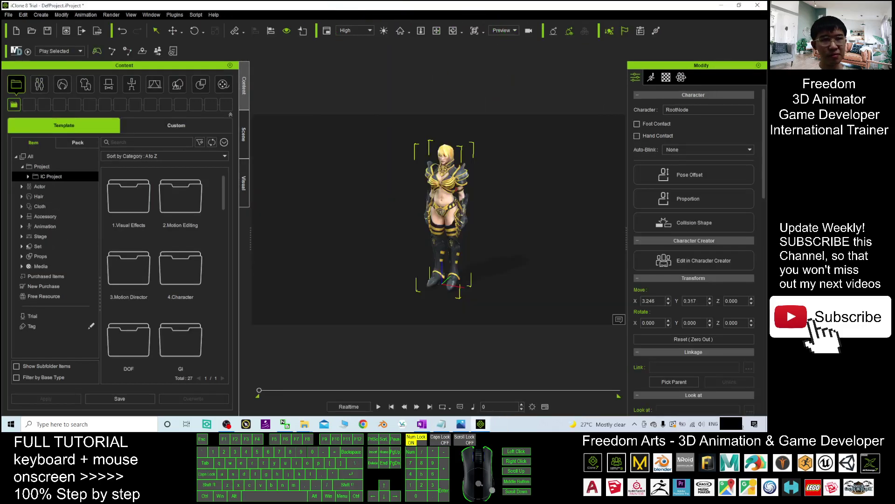
click(720, 195)
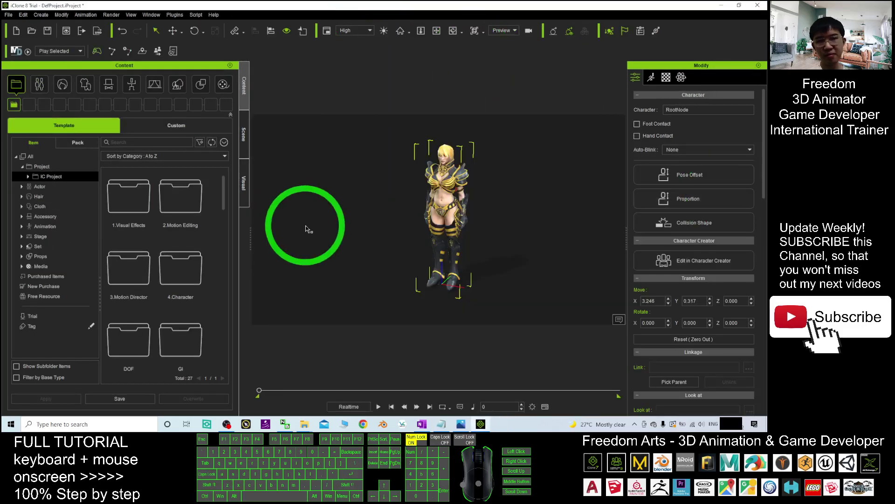
Browse the Animation > Motion > 2.Human Female > Move female walk motions.
click(129, 89)
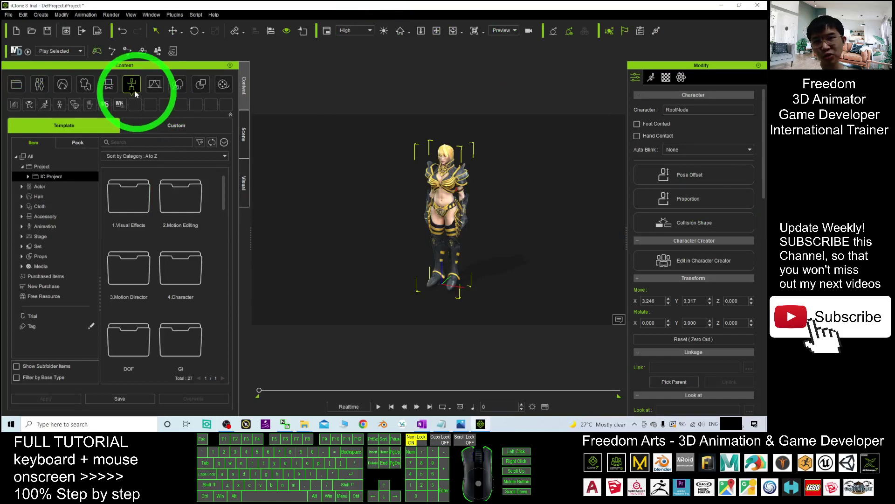
click(45, 104)
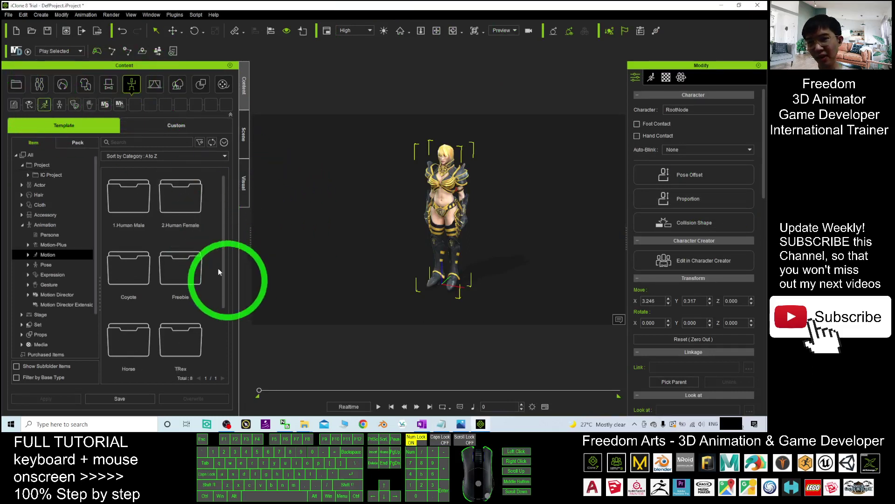
click(194, 195)
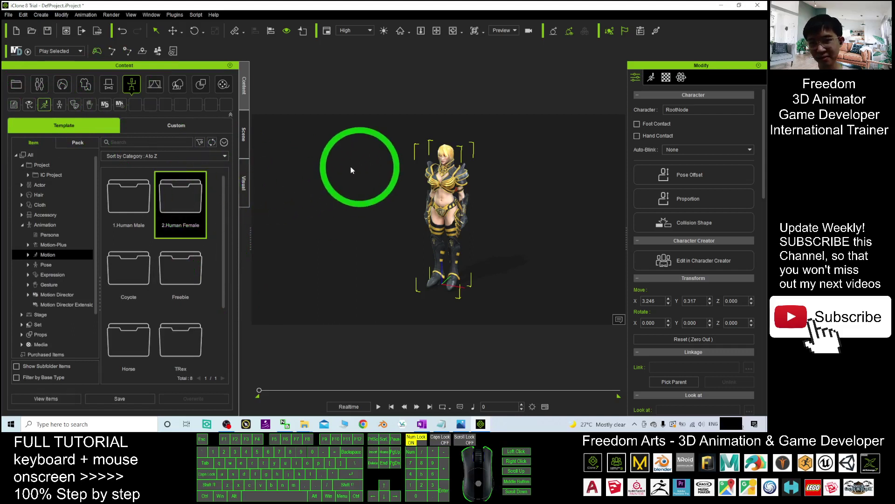
double_click(181, 201)
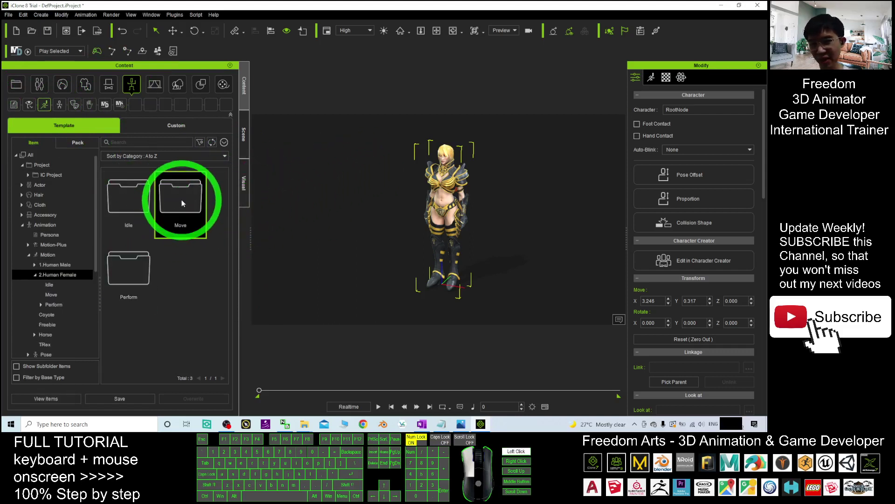
double_click(181, 202)
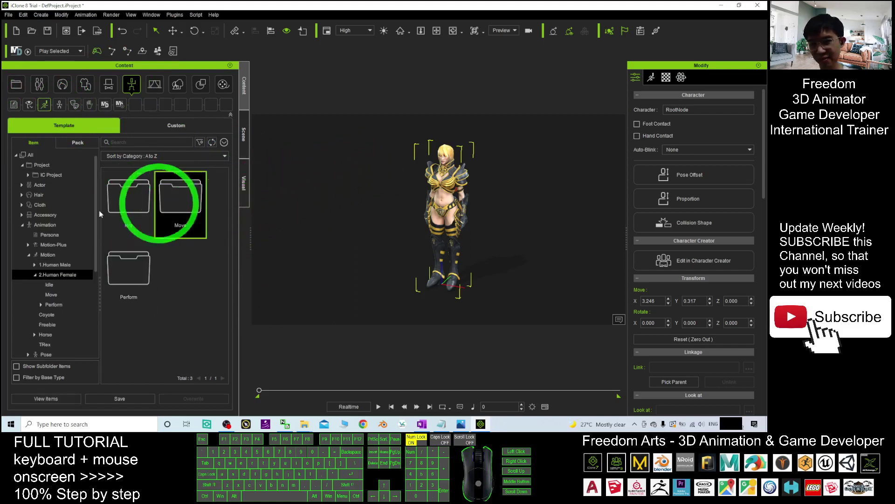
click(114, 87)
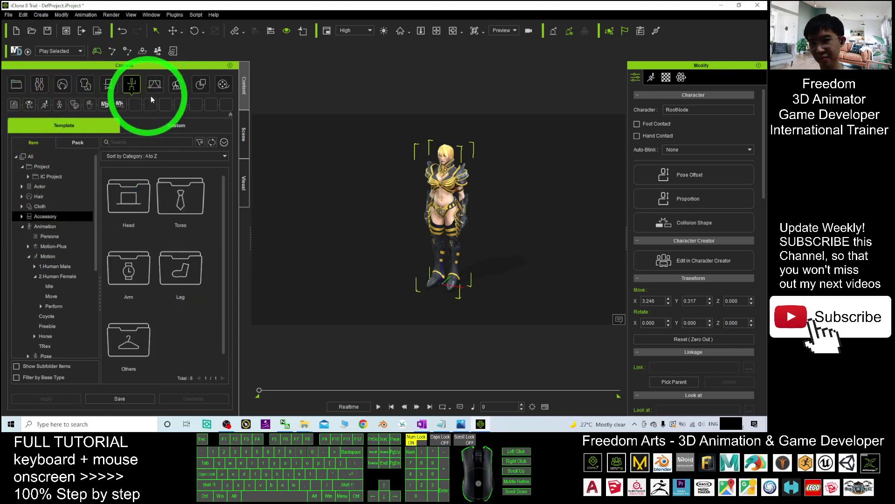
click(140, 270)
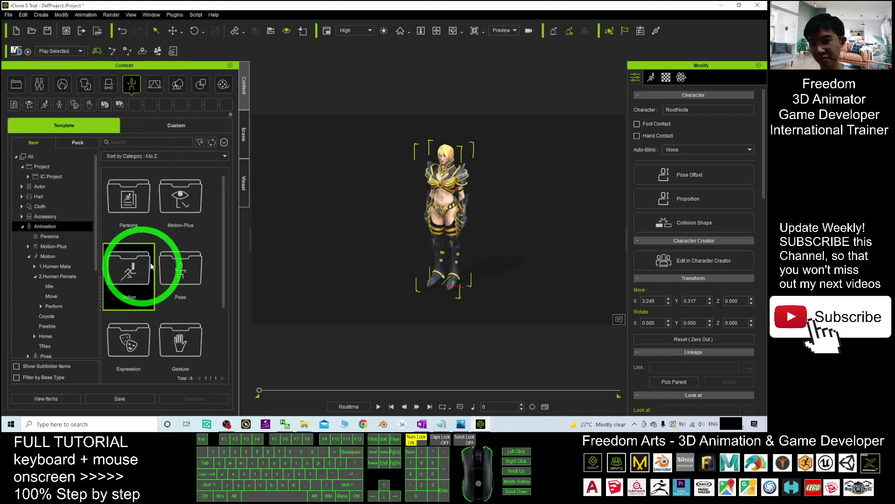
double_click(151, 266)
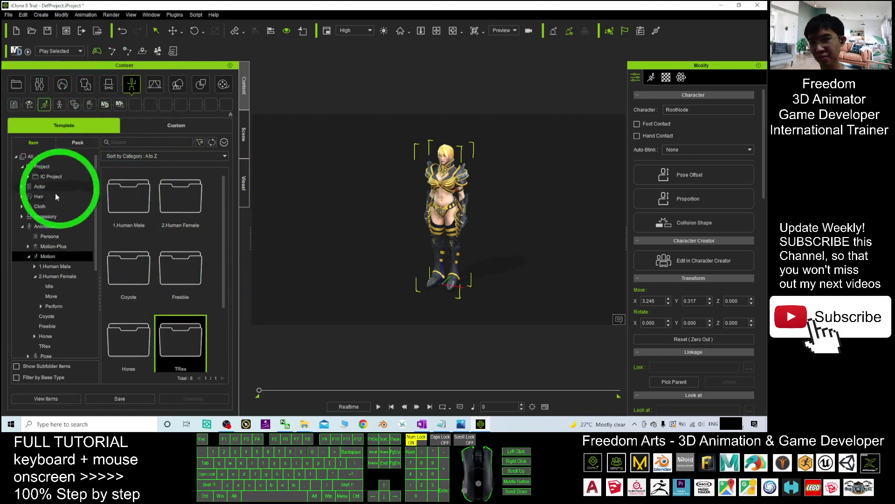
click(35, 276)
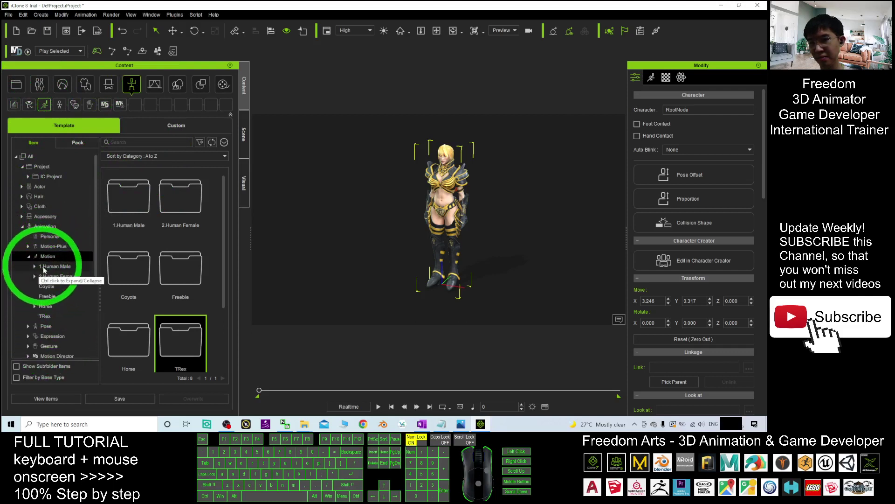
Open Pose > 2.Female Pose and try the Standing_10 pose on the character.
click(46, 325)
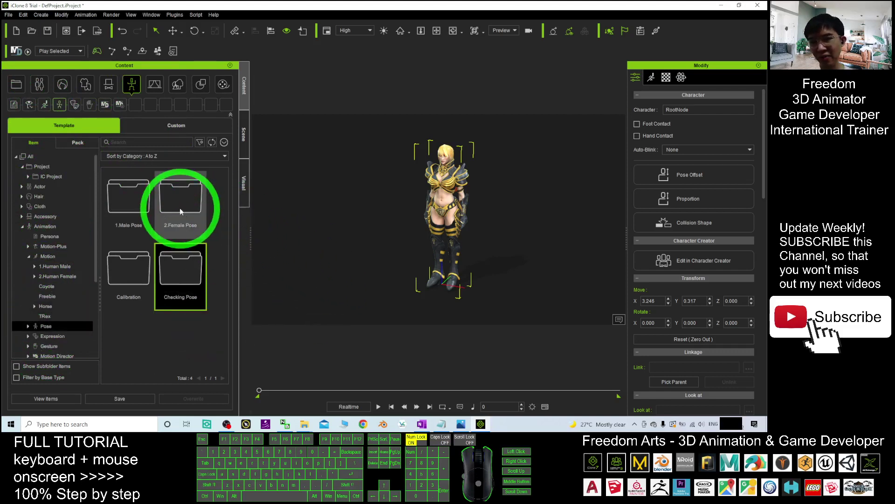
double_click(184, 199)
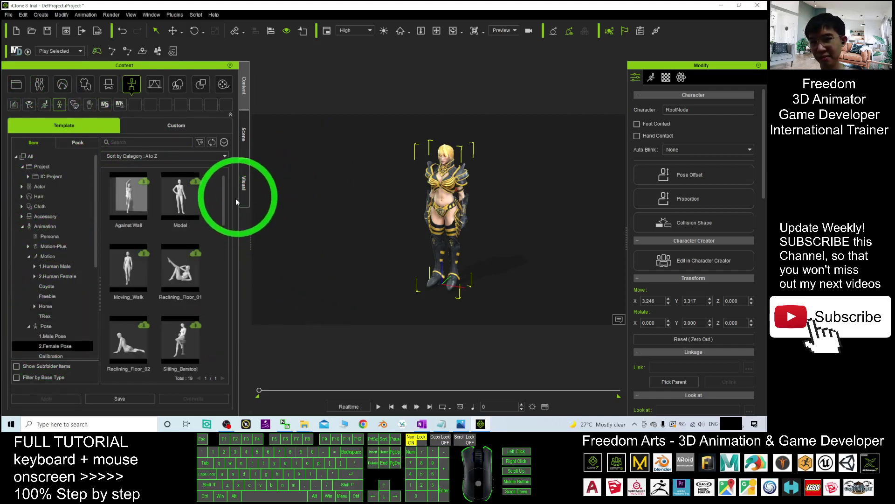
drag(229, 197, 219, 346)
click(128, 327)
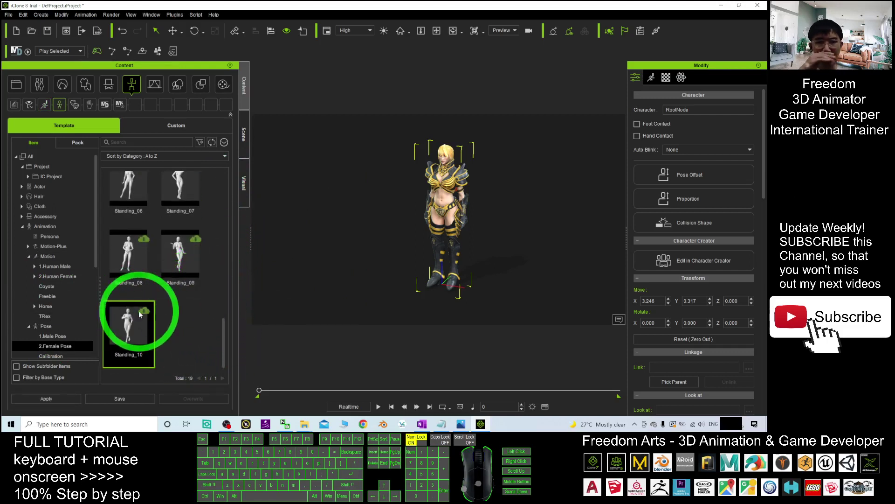
drag(141, 317, 190, 310)
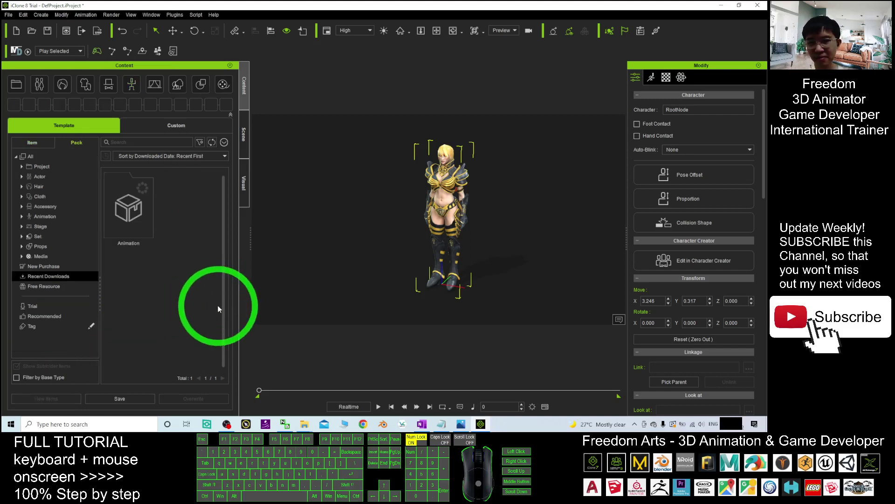
Select and open the downloaded Animation pack, then go back to Recent Downloads.
click(135, 206)
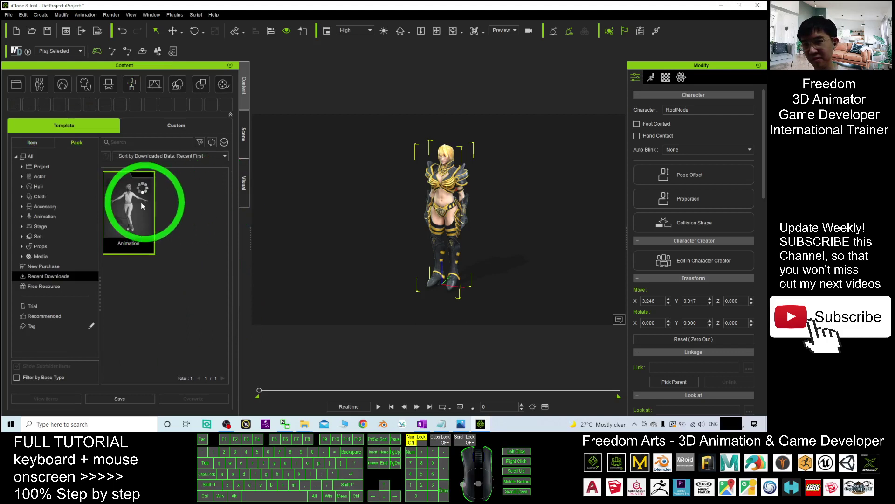
click(136, 204)
drag(137, 206, 394, 170)
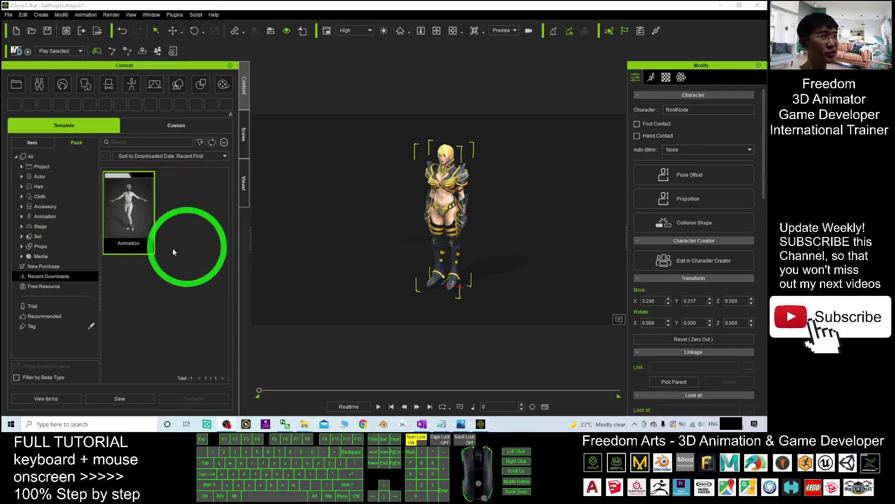
double_click(128, 205)
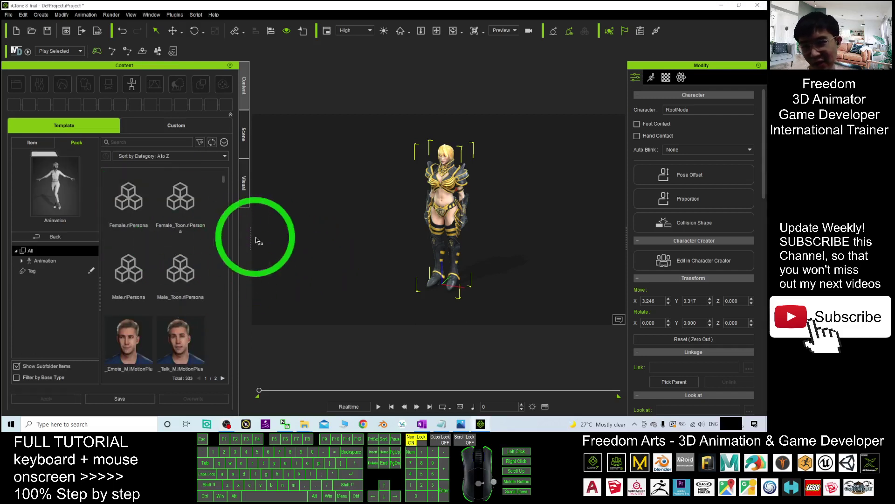
click(36, 236)
Filter the Animation packs to Pose and open the Animation pack's pose list.
click(131, 84)
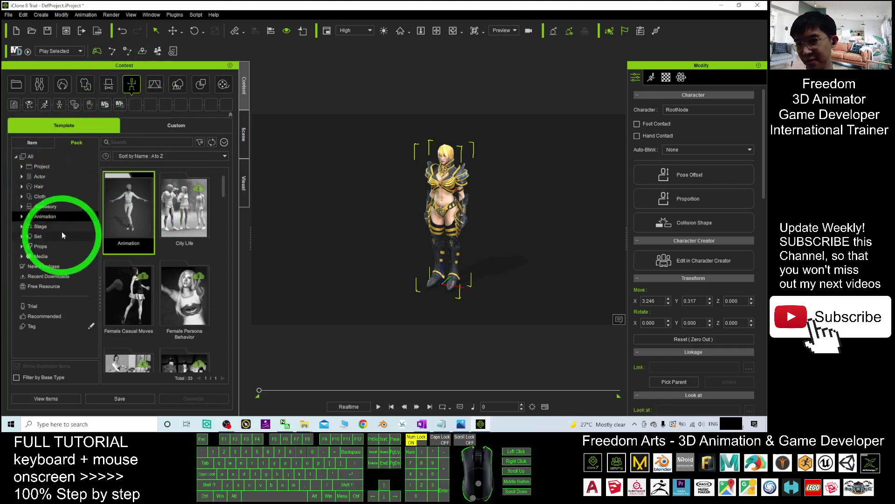
click(21, 217)
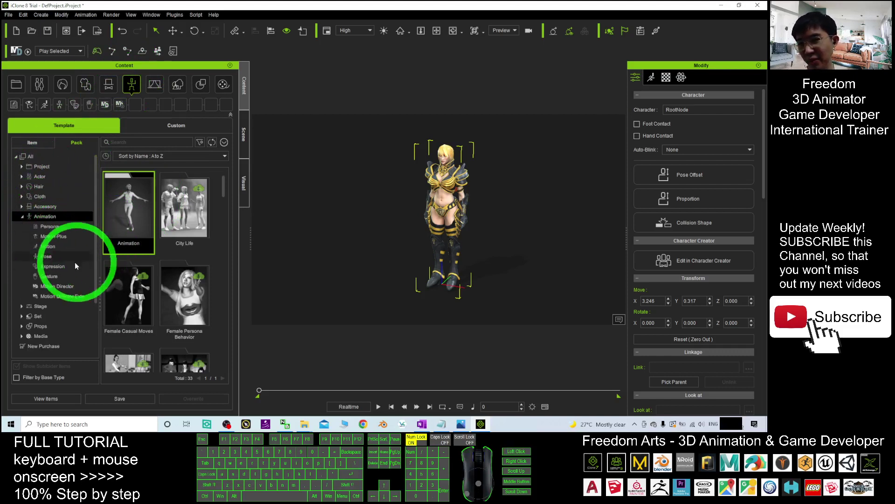
click(46, 247)
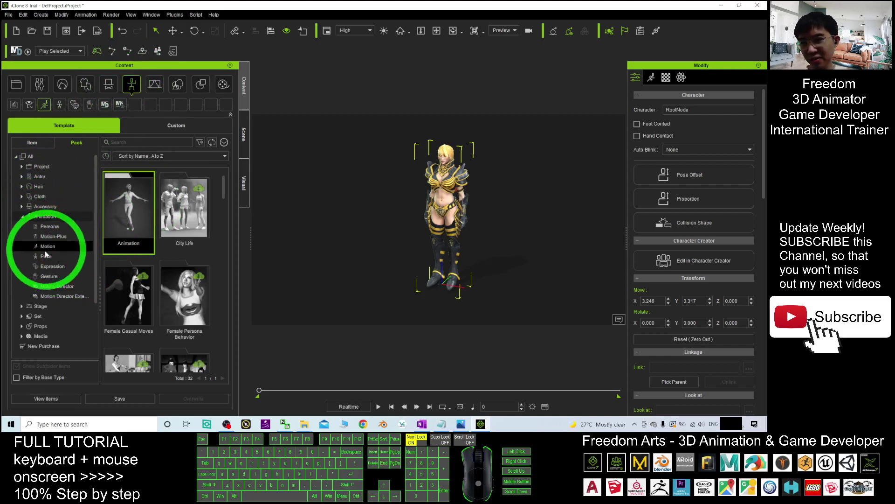
click(46, 256)
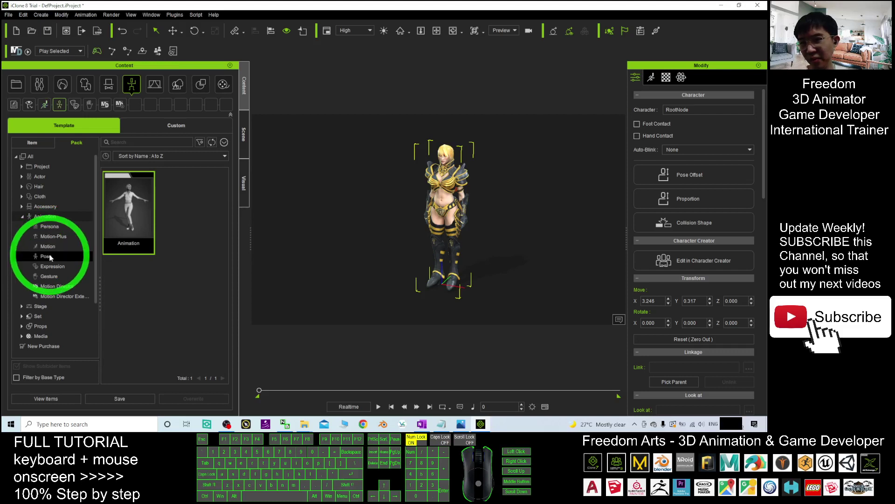
double_click(135, 222)
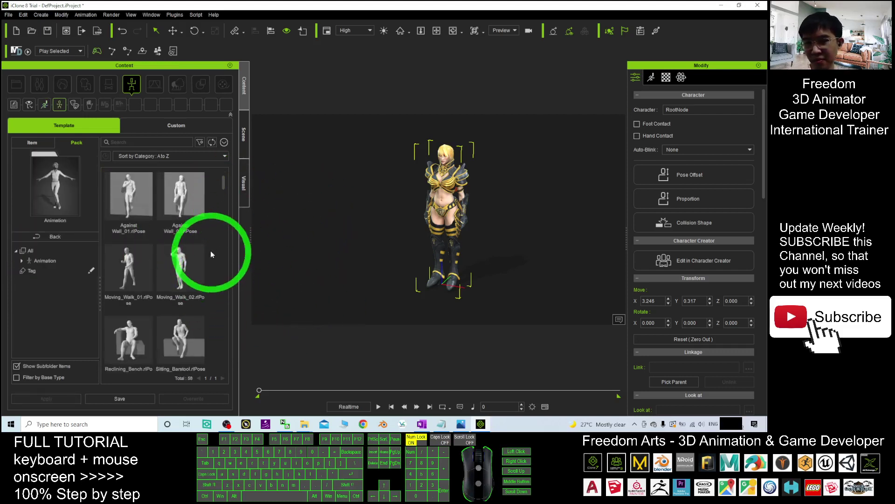
Apply the Moving_Walk_02 pose to the character and orbit the view around her.
drag(180, 264, 452, 202)
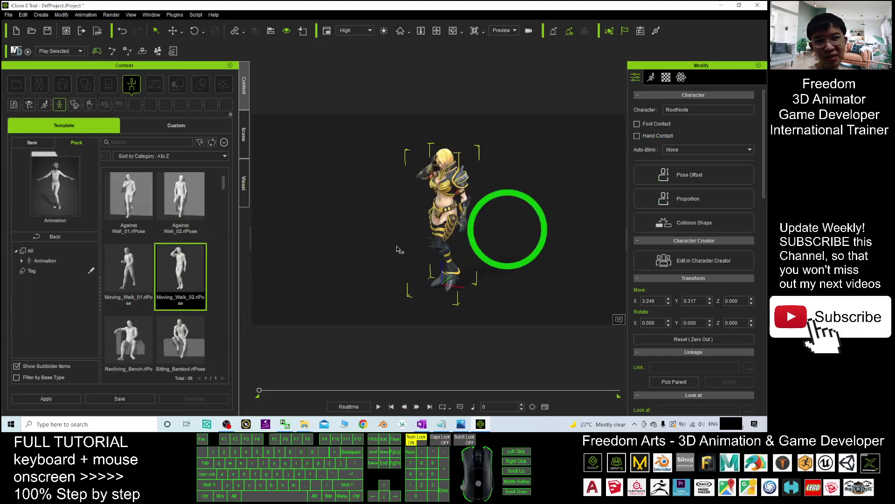
scroll(396, 249, up, 2)
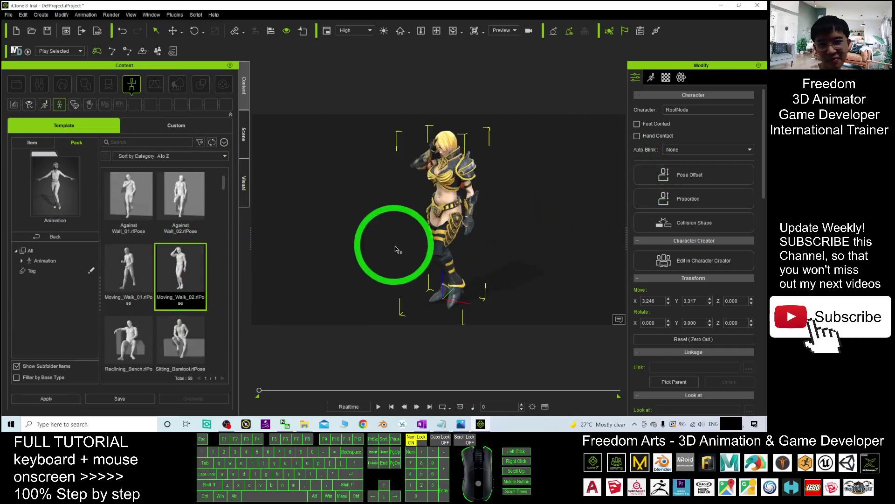
click(370, 247)
drag(391, 236, 494, 238)
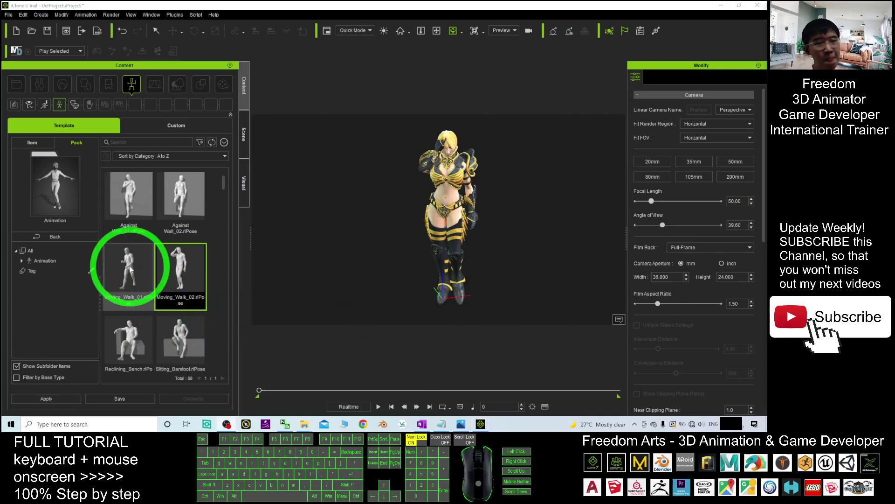
Apply the Moving_Walk_01 pose and frame the camera on the character's upper body.
drag(131, 269, 457, 206)
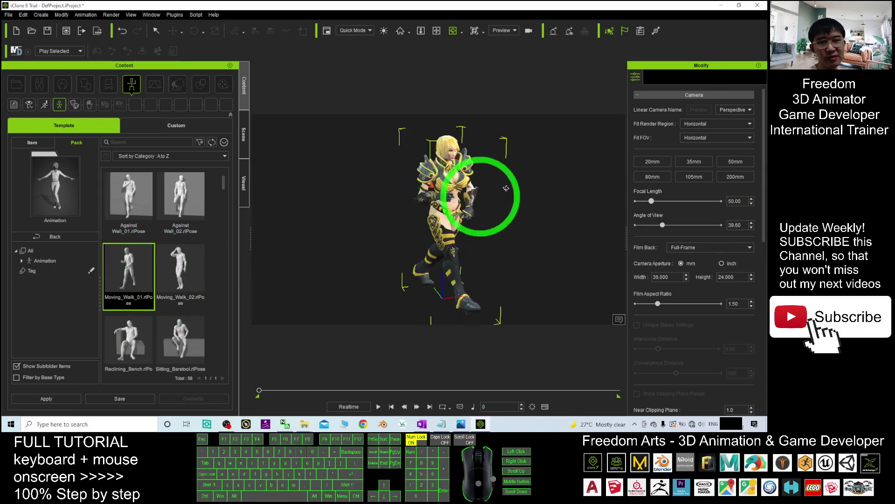
drag(200, 214, 341, 201)
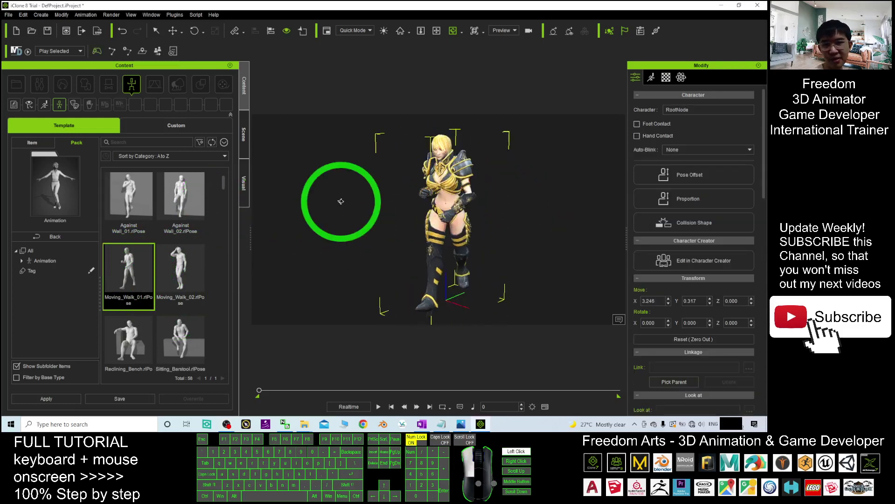
scroll(410, 199, up, 5)
key(x)
drag(474, 180, 443, 212)
key(c)
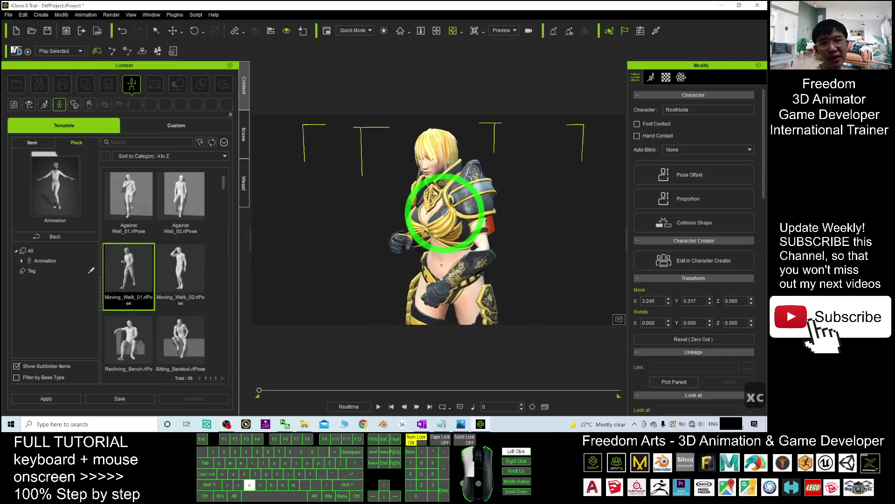
click(466, 424)
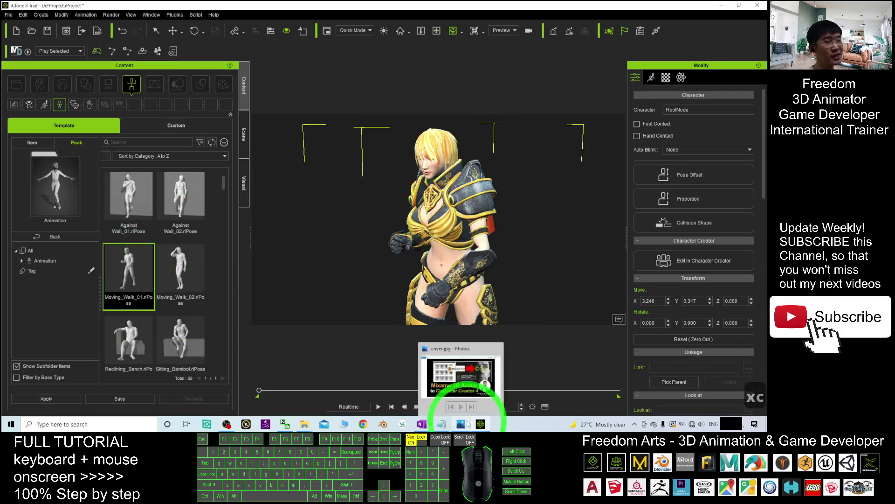
Bring the Photos window to the front to show the 'Mixamo 3D Avatar to Character Creator 4' cover image.
click(461, 424)
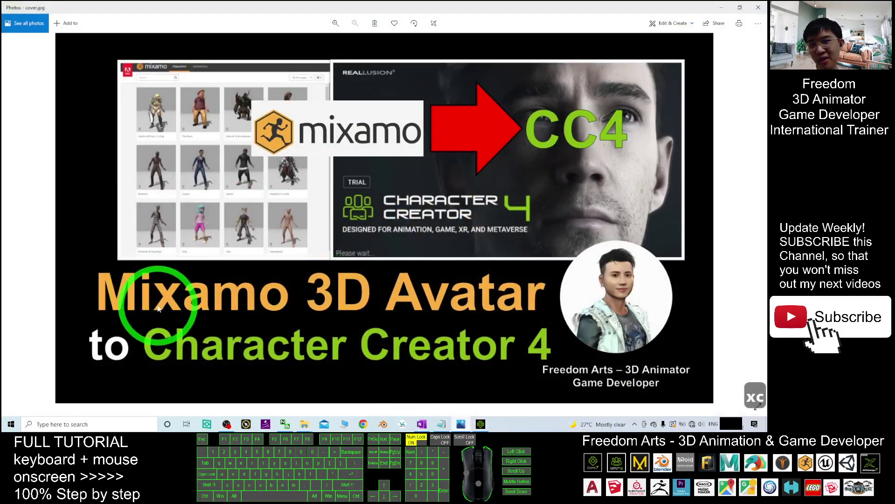